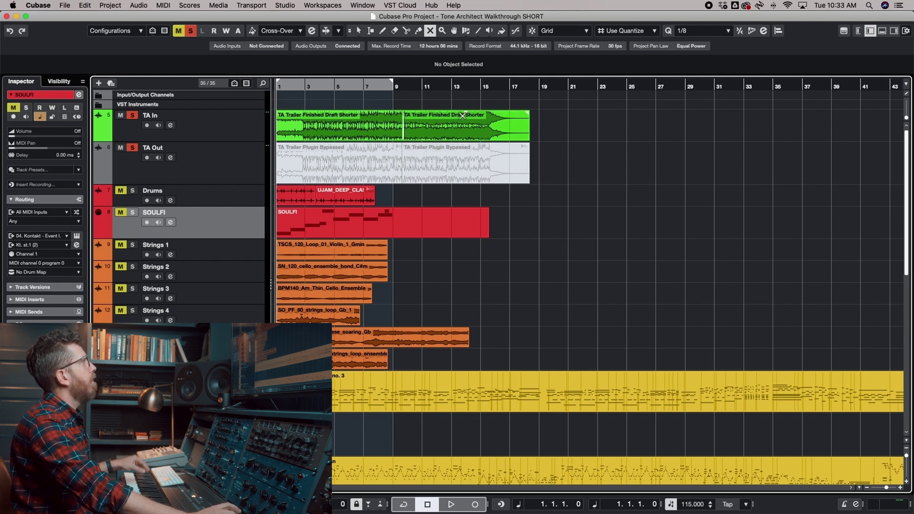
# Swap the mute states of the TA In and TA Out events and start playback.
pyautogui.moveTo(480, 136); pyautogui.dragTo(604, 149)
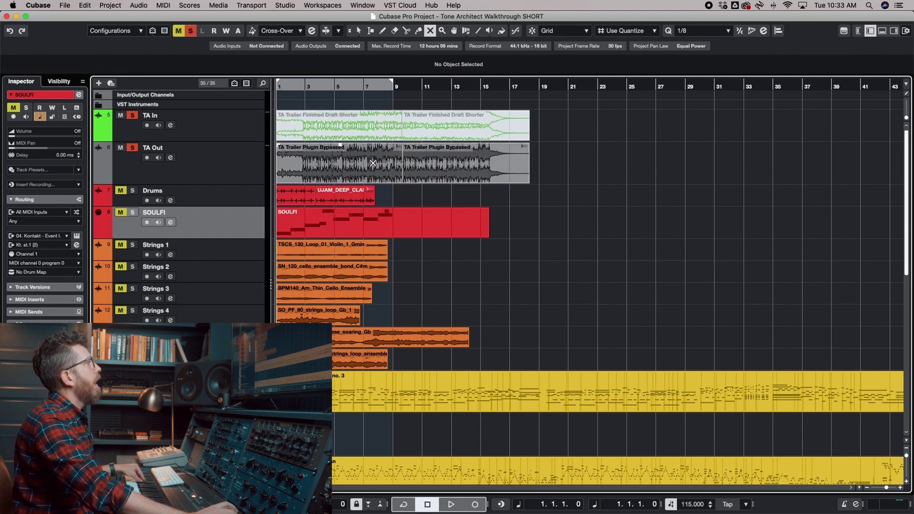
pyautogui.click(457, 132)
pyautogui.moveTo(487, 124); pyautogui.dragTo(447, 159)
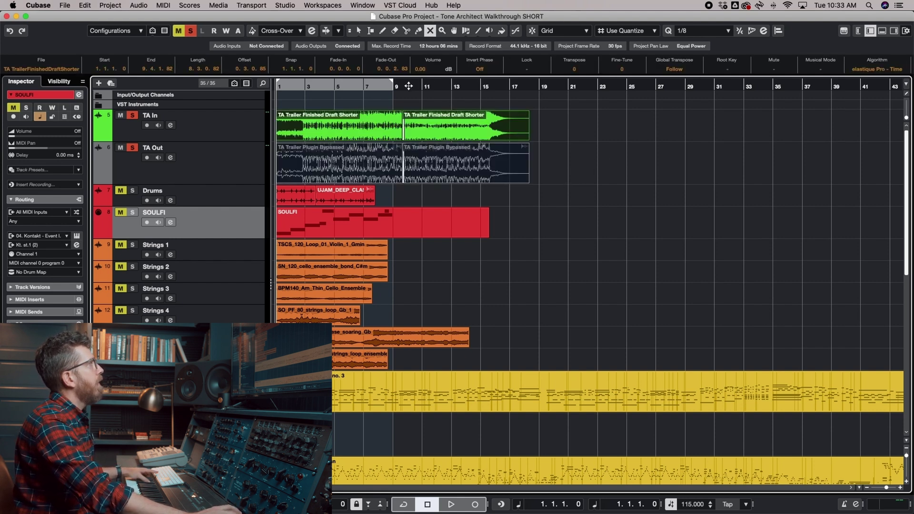
pyautogui.press('space')
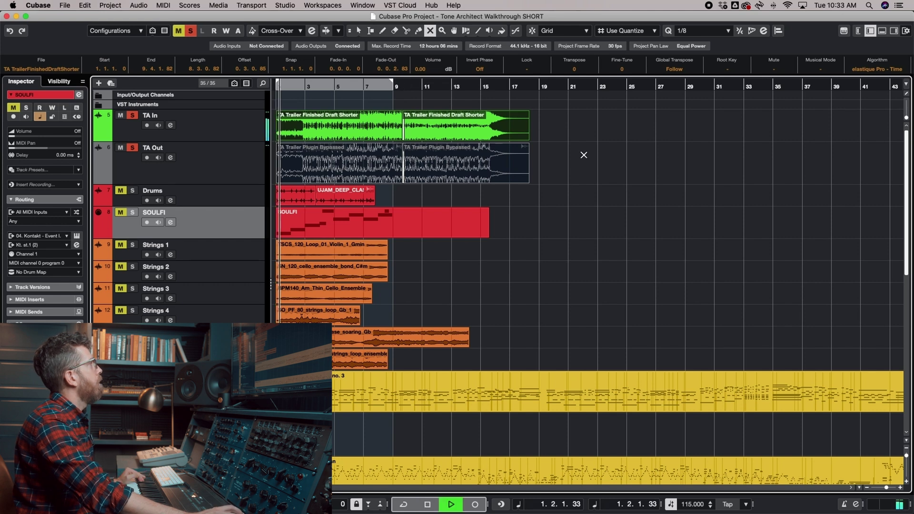
# Alternate muting the TA In and TA Out events during playback to compare them.
pyautogui.moveTo(577, 124); pyautogui.dragTo(365, 166)
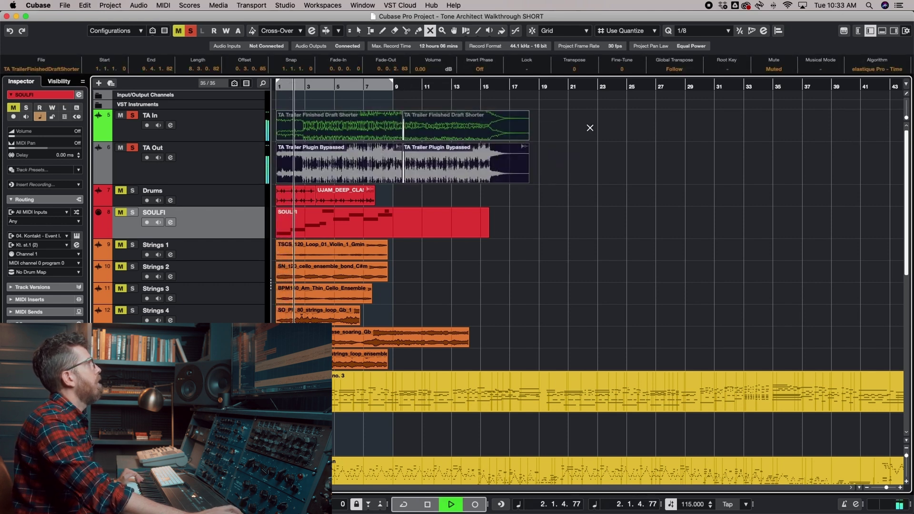
pyautogui.moveTo(573, 127); pyautogui.dragTo(343, 169)
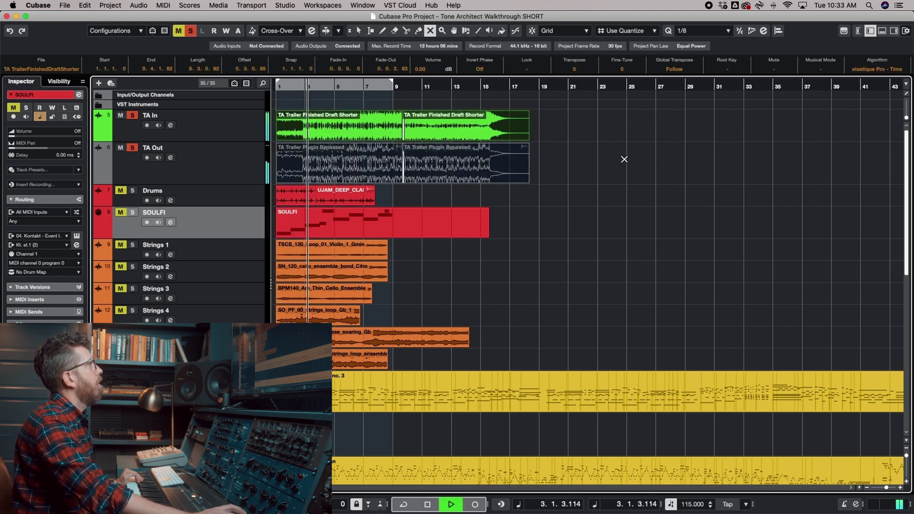
pyautogui.moveTo(569, 125); pyautogui.dragTo(367, 166)
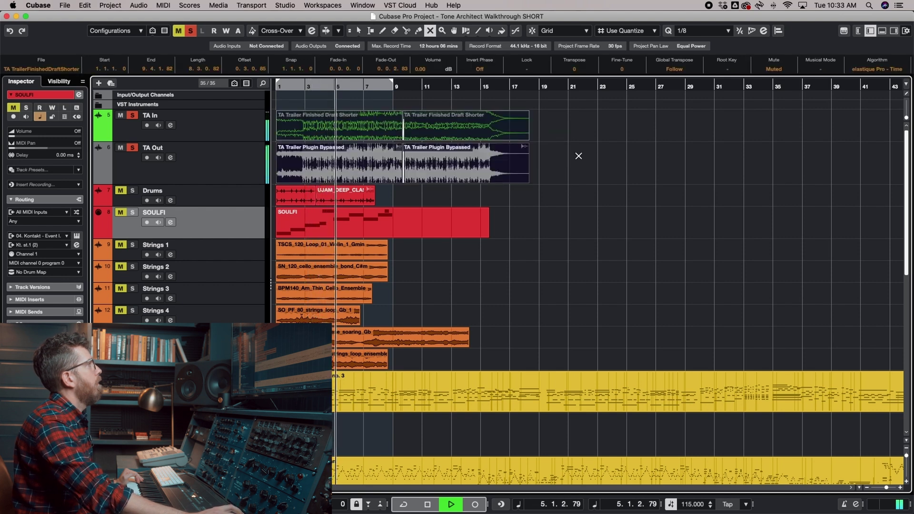
pyautogui.moveTo(577, 125); pyautogui.dragTo(357, 177)
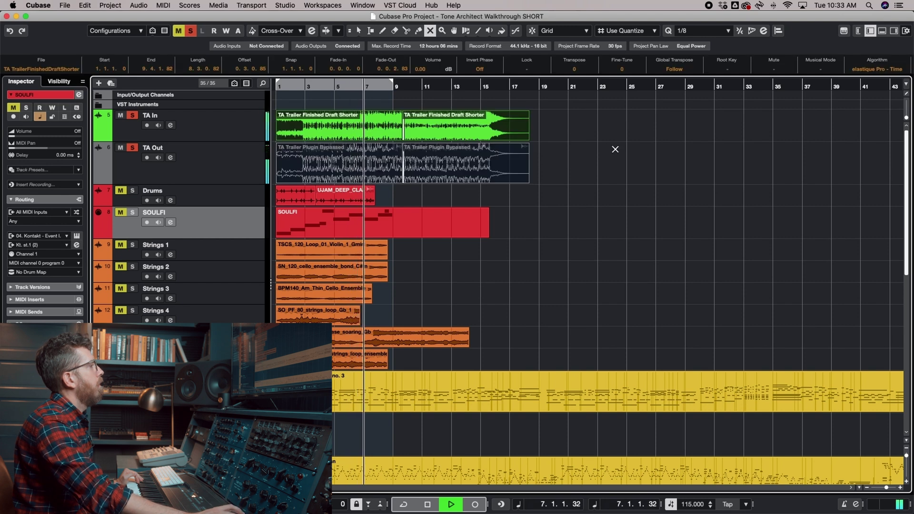
pyautogui.moveTo(571, 128); pyautogui.dragTo(392, 167)
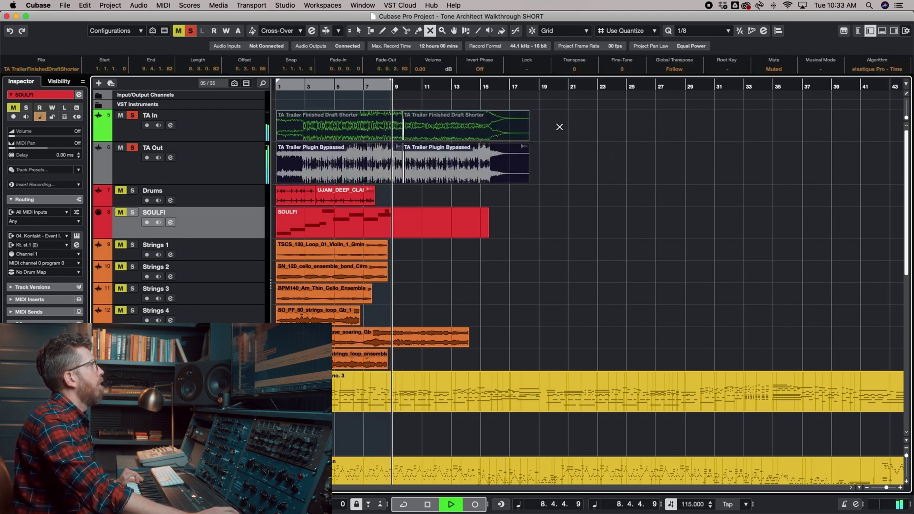
pyautogui.moveTo(559, 126); pyautogui.dragTo(427, 165)
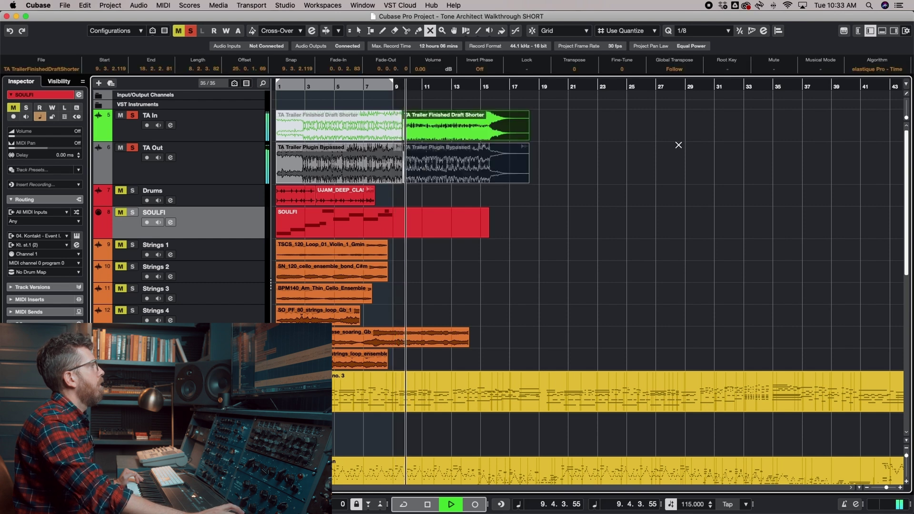
# Deselect the events, swap the first and second TA In/TA Out mutes, and select the Mute tool.
pyautogui.click(660, 146)
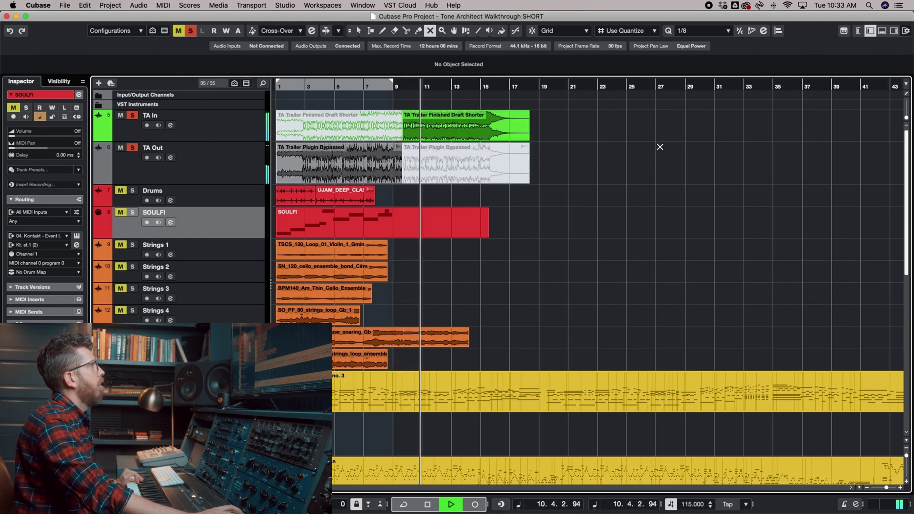
pyautogui.moveTo(360, 161); pyautogui.dragTo(376, 128)
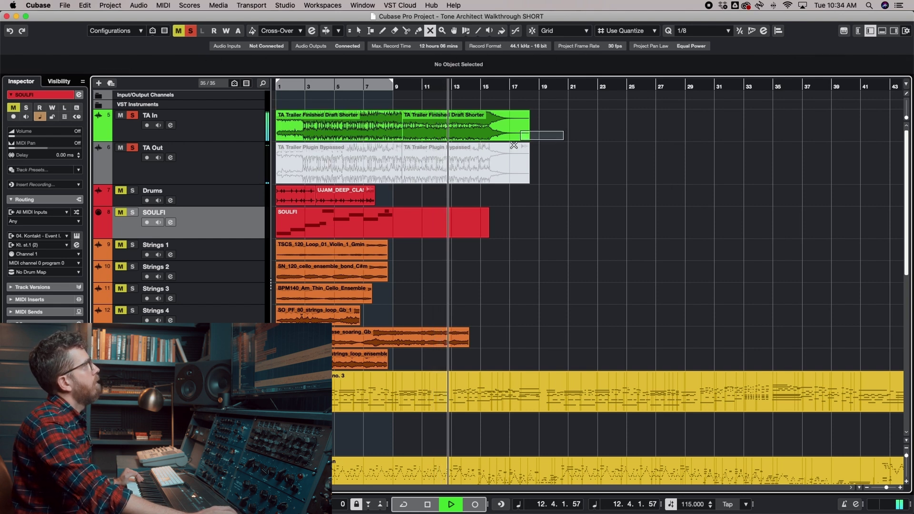
pyautogui.moveTo(564, 130)
pyautogui.mouseDown()
pyautogui.moveTo(519, 142)
pyautogui.moveTo(484, 174)
pyautogui.mouseUp()
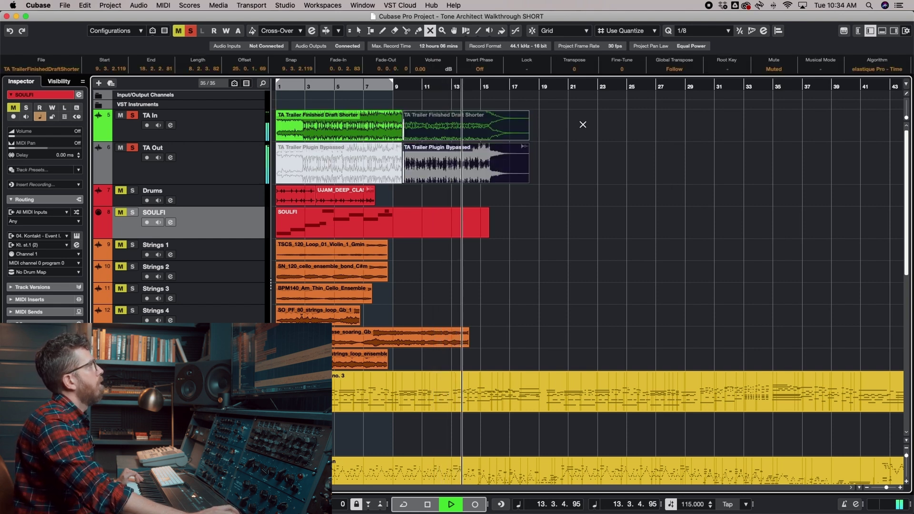
pyautogui.moveTo(580, 124); pyautogui.dragTo(489, 170)
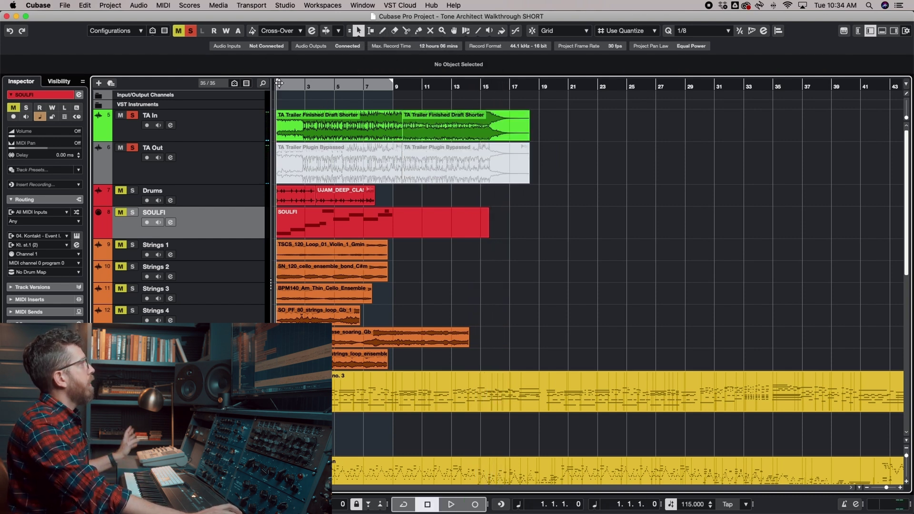
pyautogui.click(430, 30)
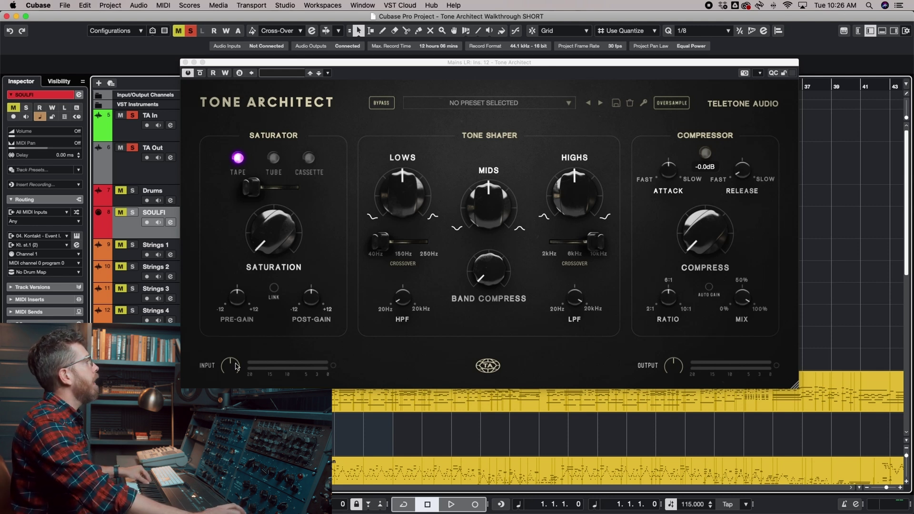
pyautogui.click(709, 137)
pyautogui.click(501, 137)
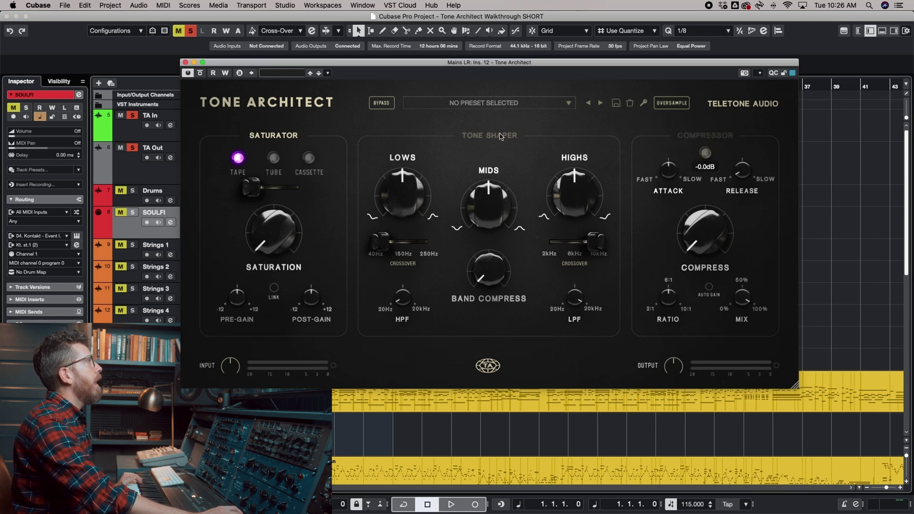
pyautogui.click(274, 135)
pyautogui.click(273, 135)
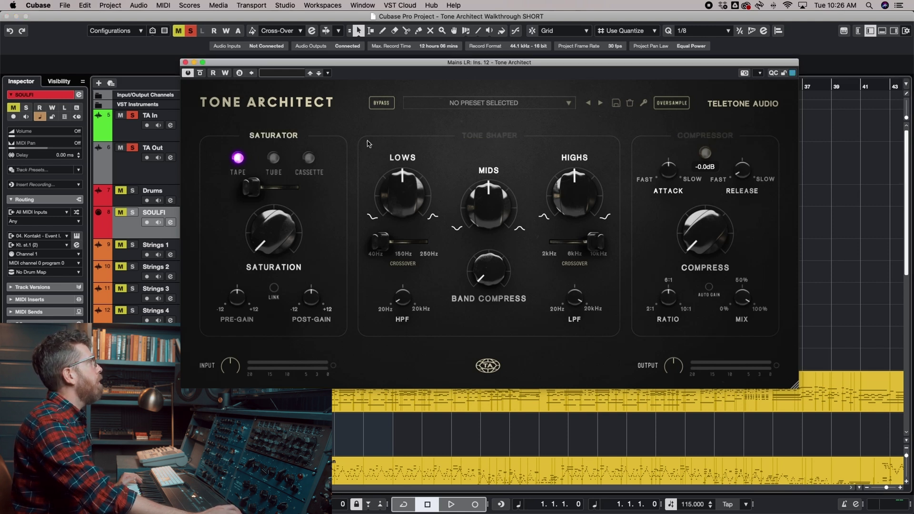
pyautogui.click(505, 106)
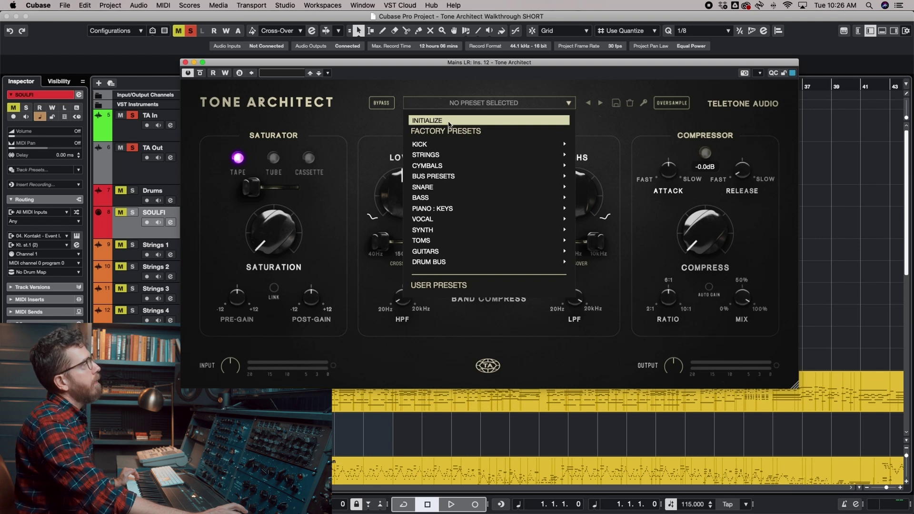
pyautogui.moveTo(439, 149)
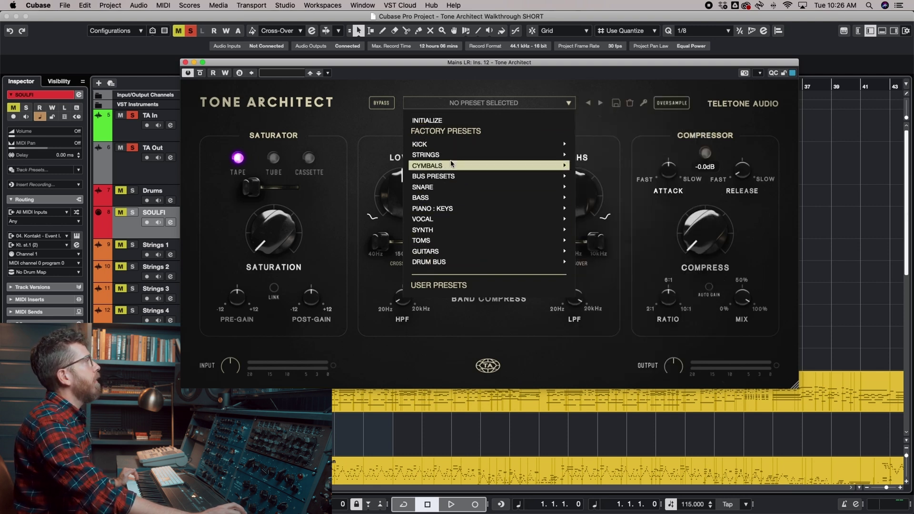
pyautogui.click(432, 84)
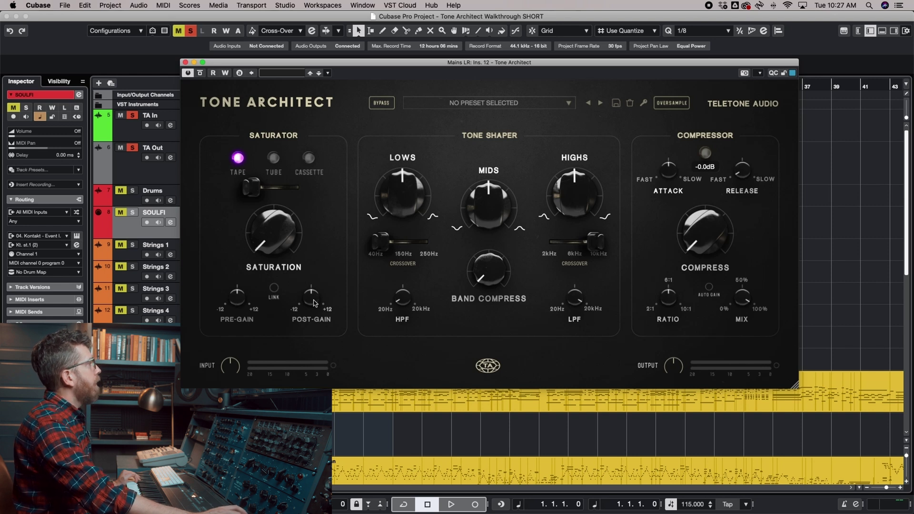
# Link the saturator's Pre-Gain and Post-Gain, and set the compressor Attack to 0.19 ms.
pyautogui.click(273, 288)
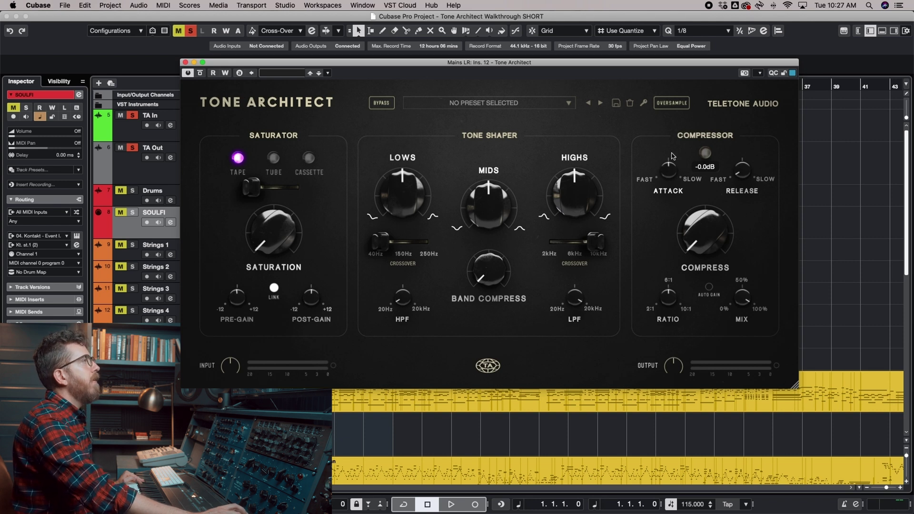
pyautogui.moveTo(672, 171); pyautogui.dragTo(671, 187)
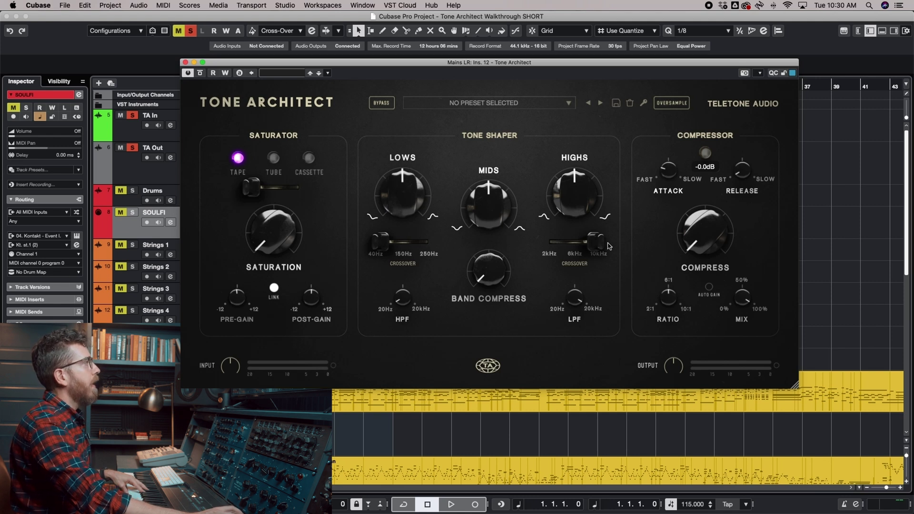
# Move the high crossover toward 6kHz and the low crossover to ~150Hz, trying low and high cuts.
pyautogui.moveTo(602, 245); pyautogui.dragTo(577, 246)
pyautogui.moveTo(381, 242); pyautogui.dragTo(402, 242)
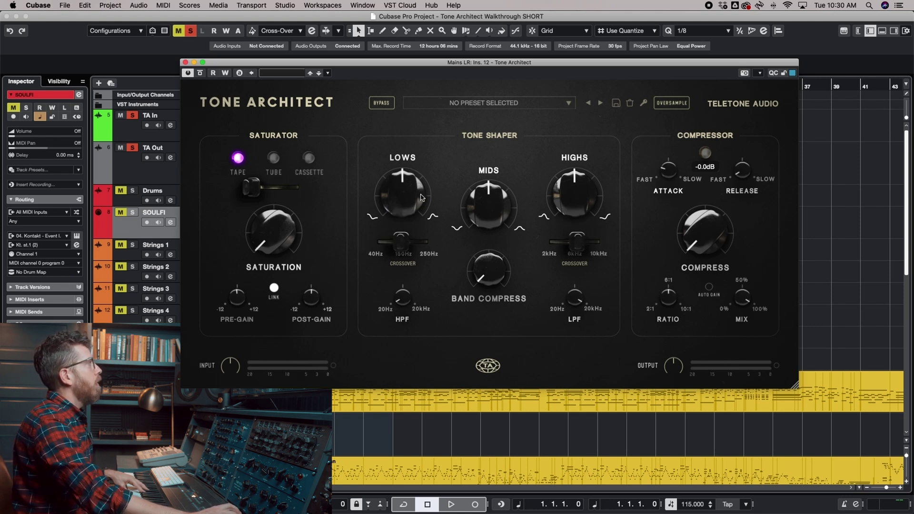
pyautogui.moveTo(410, 187); pyautogui.dragTo(407, 194)
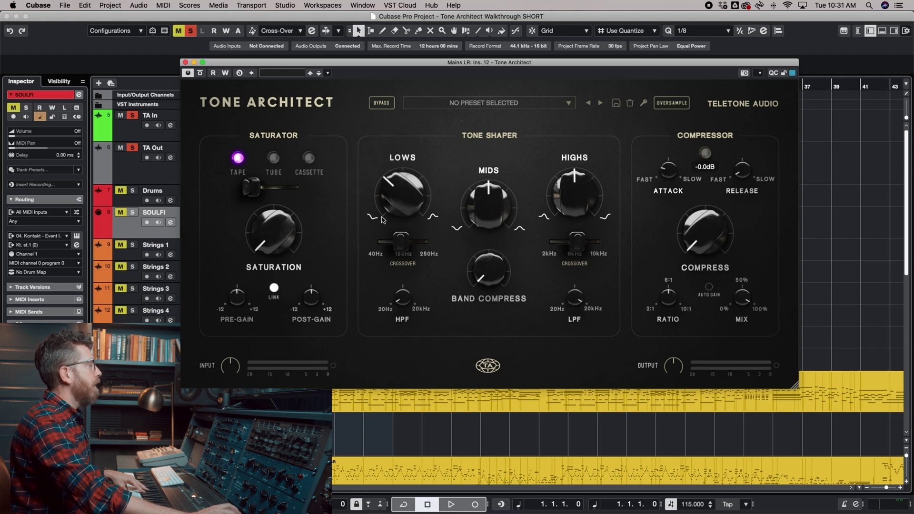
pyautogui.moveTo(403, 246); pyautogui.dragTo(404, 246)
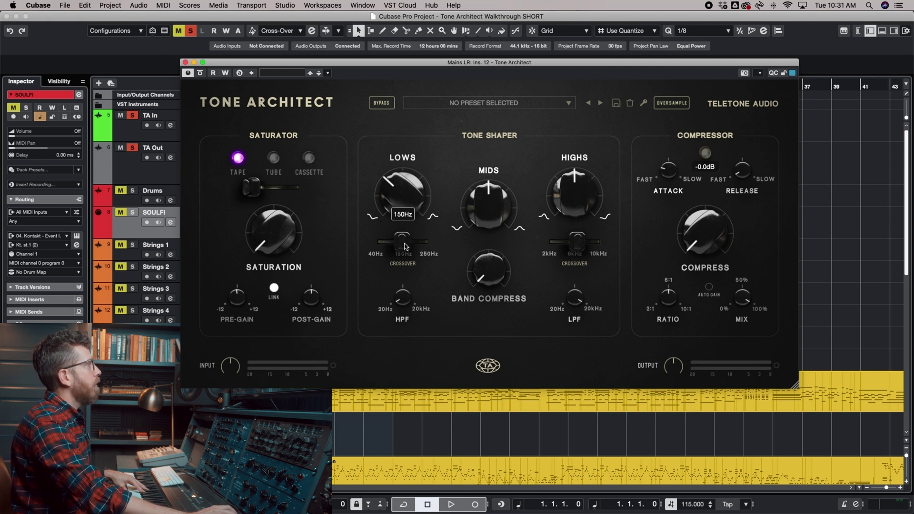
pyautogui.moveTo(405, 195); pyautogui.dragTo(405, 198)
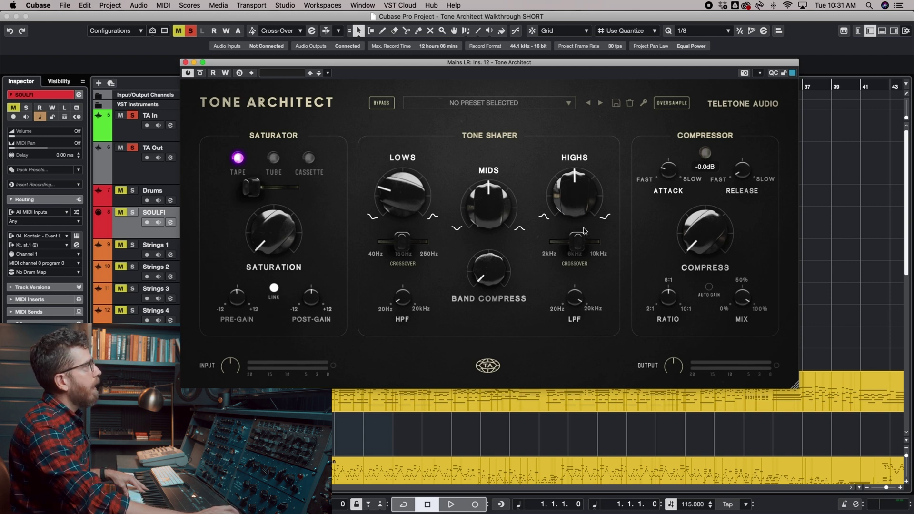
pyautogui.moveTo(575, 193); pyautogui.dragTo(575, 205)
pyautogui.moveTo(409, 195); pyautogui.dragTo(410, 187)
# Set the low crossover to 250Hz and high crossover to 2kHz, then nudge the mids and lows.
pyautogui.moveTo(403, 242); pyautogui.dragTo(423, 241)
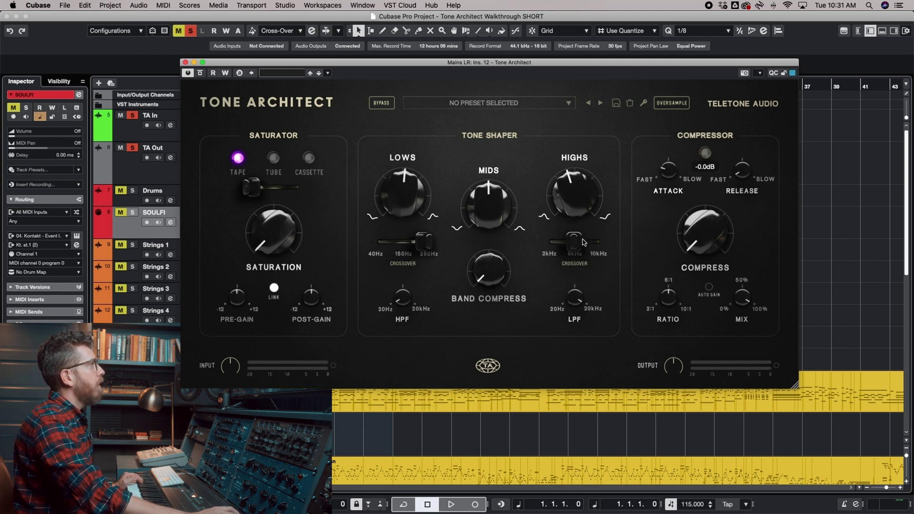
pyautogui.moveTo(583, 242)
pyautogui.mouseDown()
pyautogui.moveTo(547, 244)
pyautogui.moveTo(587, 244)
pyautogui.mouseUp()
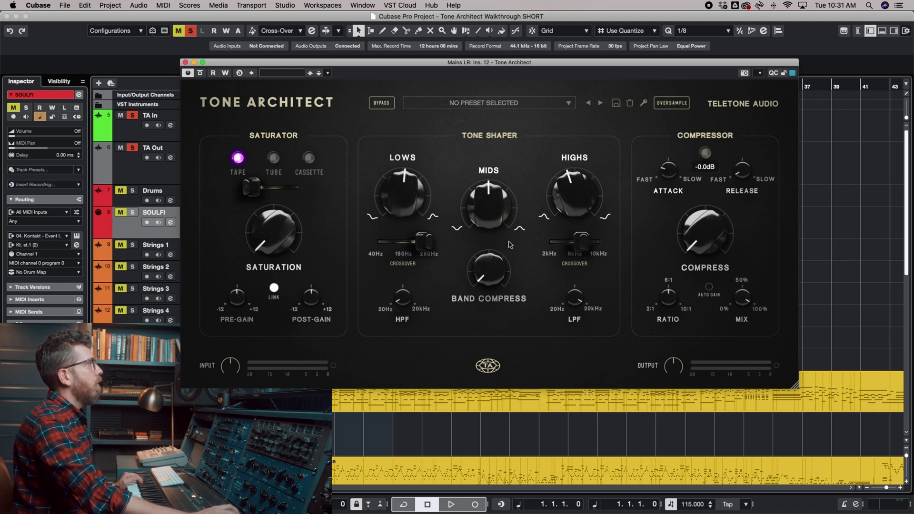
pyautogui.moveTo(436, 244)
pyautogui.mouseDown()
pyautogui.moveTo(397, 244)
pyautogui.moveTo(430, 243)
pyautogui.mouseUp()
pyautogui.moveTo(580, 241); pyautogui.dragTo(551, 242)
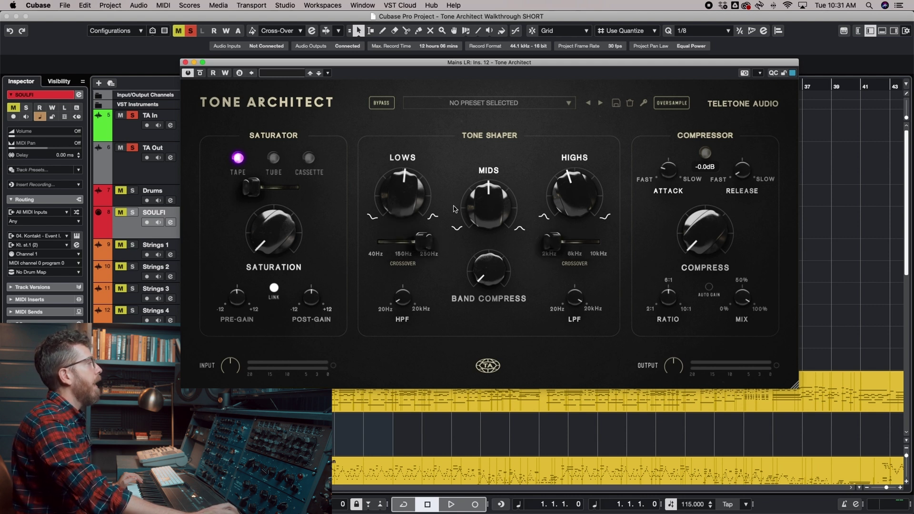
pyautogui.moveTo(491, 208)
pyautogui.mouseDown()
pyautogui.moveTo(492, 198)
pyautogui.moveTo(500, 233)
pyautogui.moveTo(499, 217)
pyautogui.mouseUp()
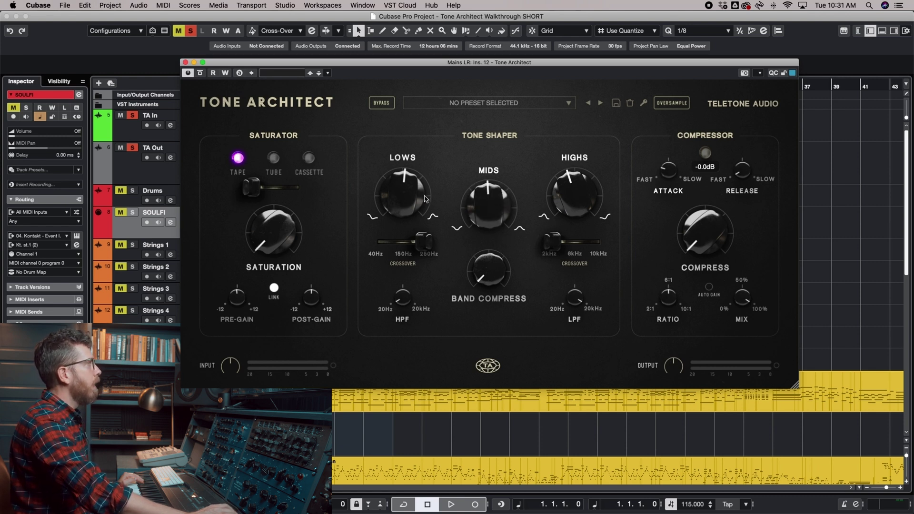
pyautogui.moveTo(426, 198); pyautogui.dragTo(426, 199)
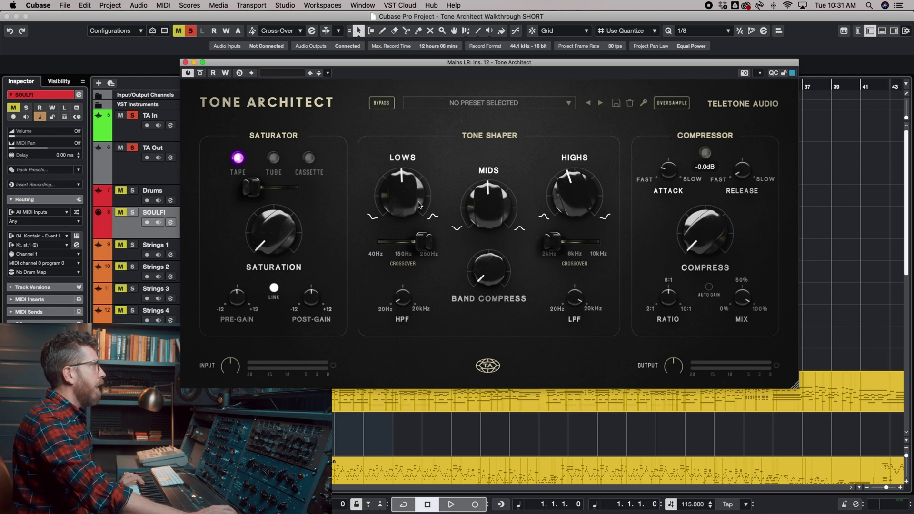
# Boost the lows and highs and add heavy band compression.
pyautogui.moveTo(422, 199); pyautogui.dragTo(422, 178)
pyautogui.moveTo(588, 203); pyautogui.dragTo(584, 179)
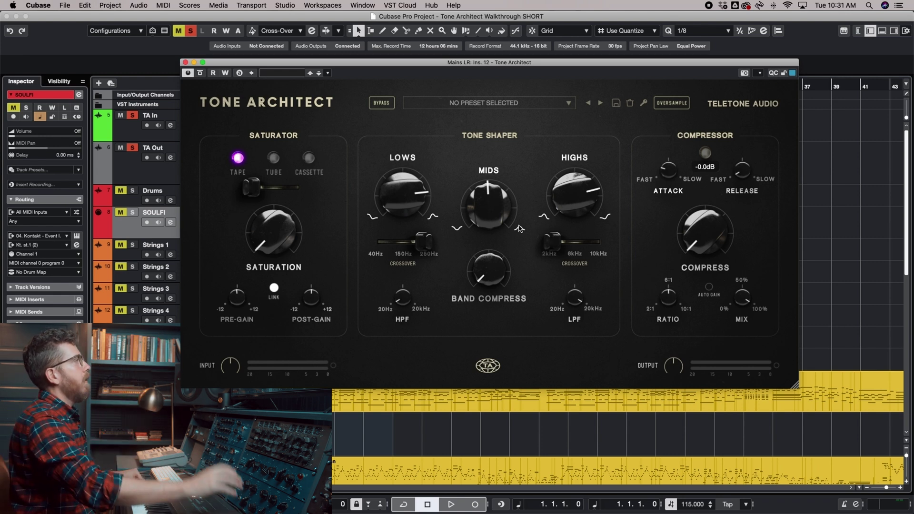
pyautogui.moveTo(478, 266); pyautogui.dragTo(494, 277)
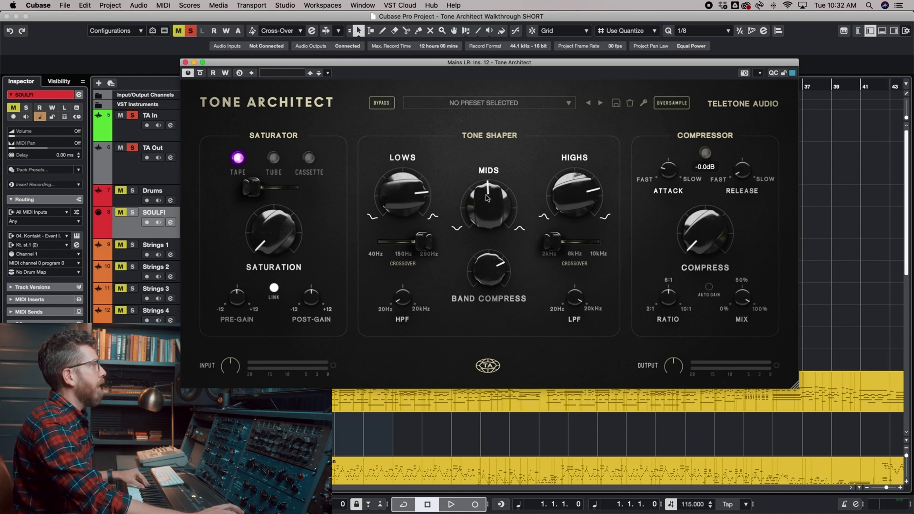
# Reset band compression, lows and highs, then lower the low crossover to ~63Hz and cut the lows.
pyautogui.doubleClick(497, 268)
pyautogui.doubleClick(414, 212)
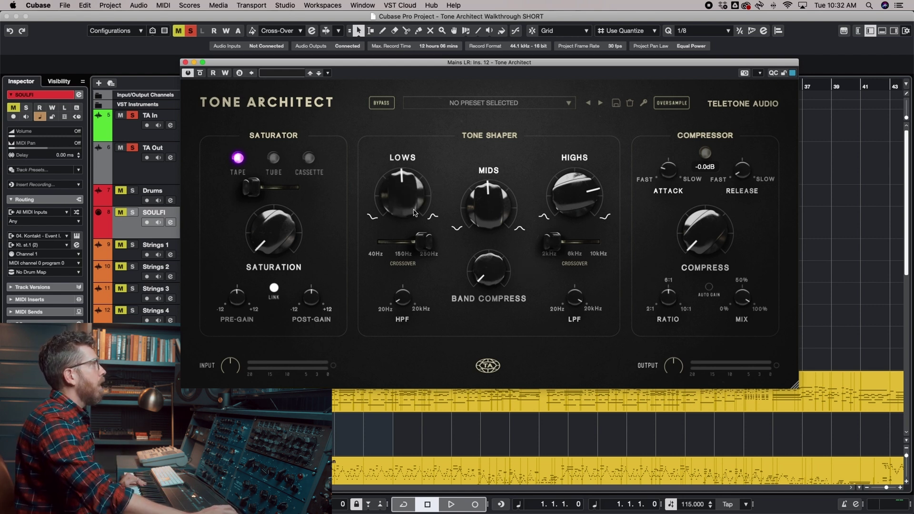
pyautogui.doubleClick(590, 195)
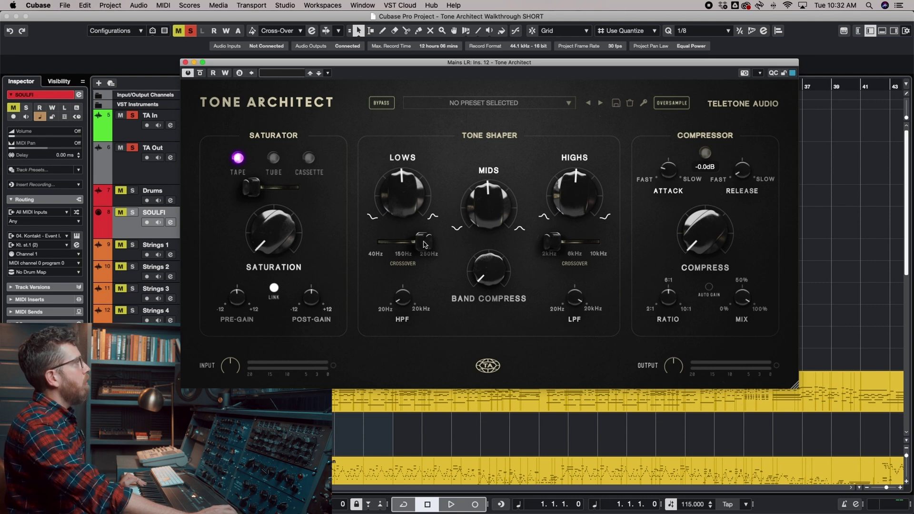
pyautogui.moveTo(425, 244); pyautogui.dragTo(390, 243)
pyautogui.moveTo(413, 199); pyautogui.dragTo(413, 210)
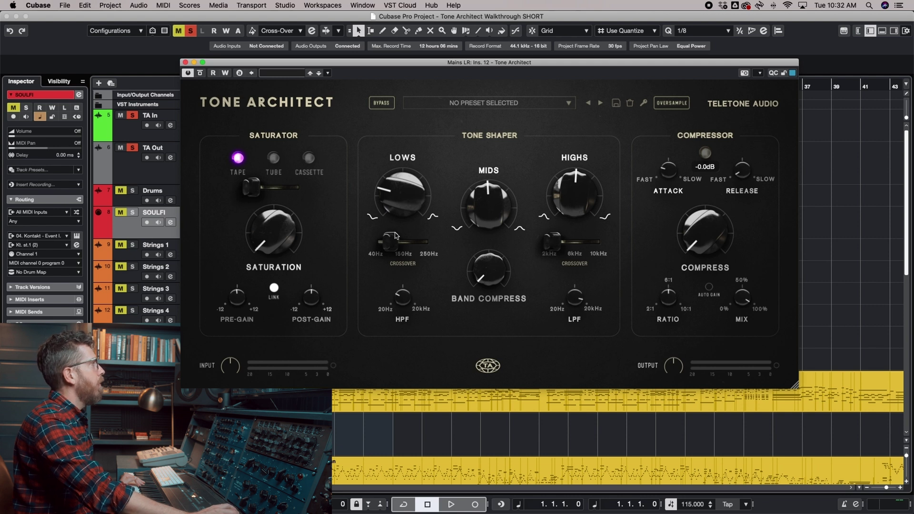
pyautogui.moveTo(393, 243); pyautogui.dragTo(385, 245)
# Check the high-pass filter value in Tone Architect.
pyautogui.moveTo(402, 295); pyautogui.dragTo(403, 296)
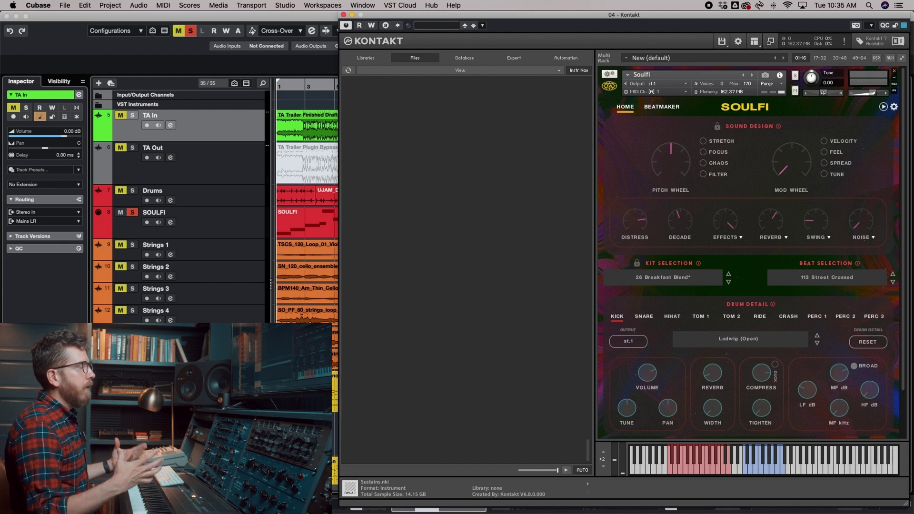
# Open the MixConsole with F3 and preview the SOULFI beat briefly.
pyautogui.press('F3')
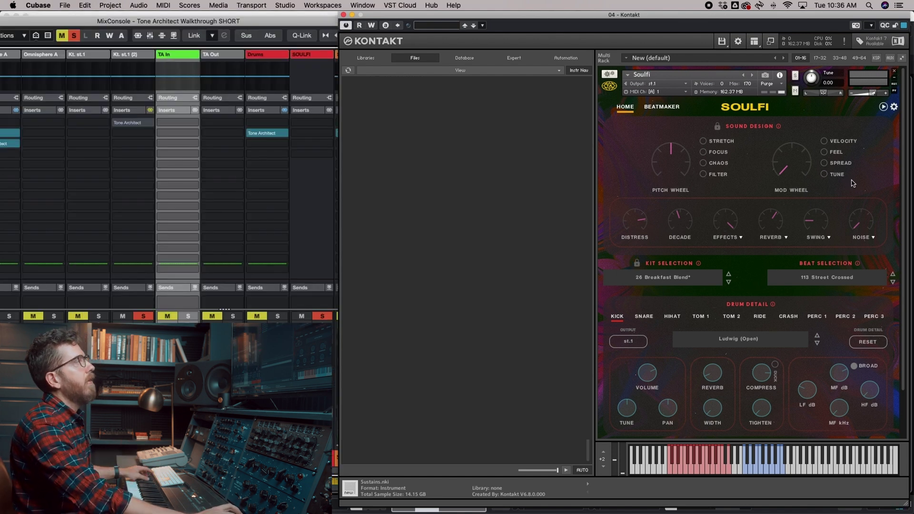
pyautogui.click(882, 108)
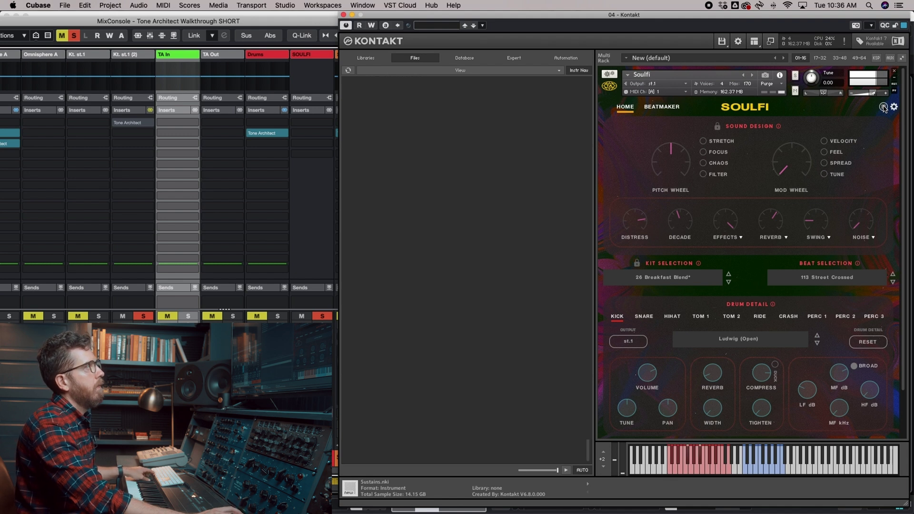
pyautogui.click(883, 108)
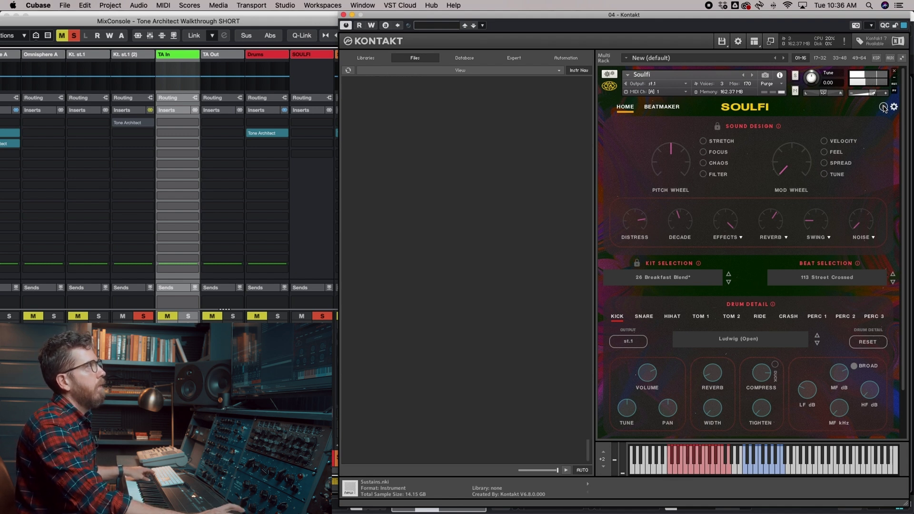
# Reset SOULFI's sound design from its options menu and adjust the swing amount.
pyautogui.click(893, 107)
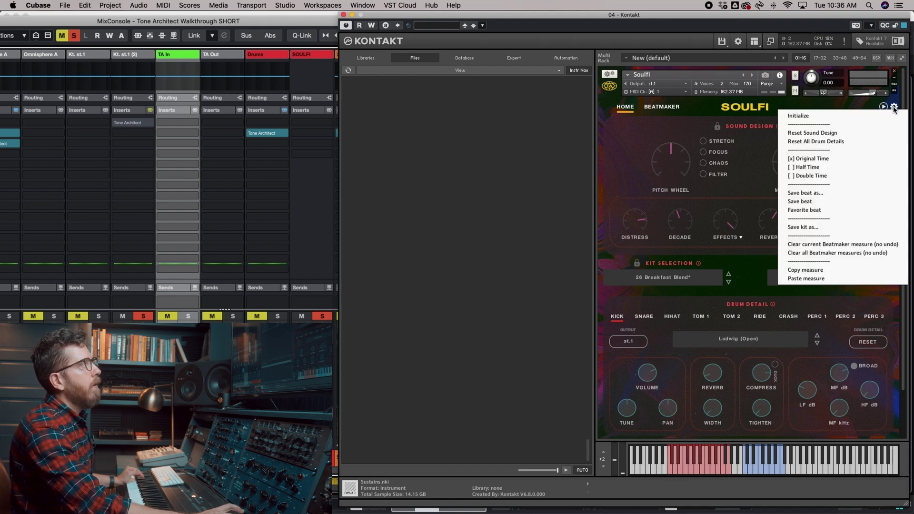
pyautogui.click(825, 135)
pyautogui.moveTo(821, 226); pyautogui.dragTo(775, 207)
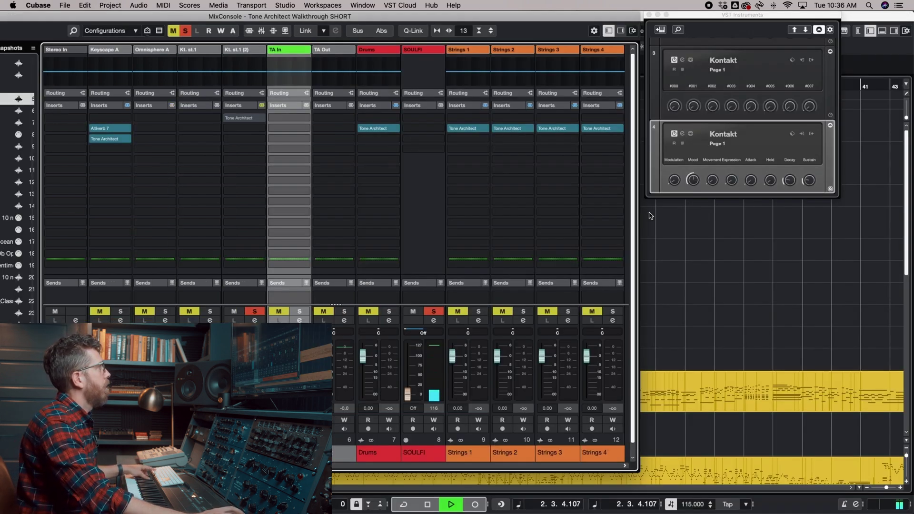
# Stop playback and open the Tone Architect insert on the Kt. st.1 (2) channel.
pyautogui.press('space')
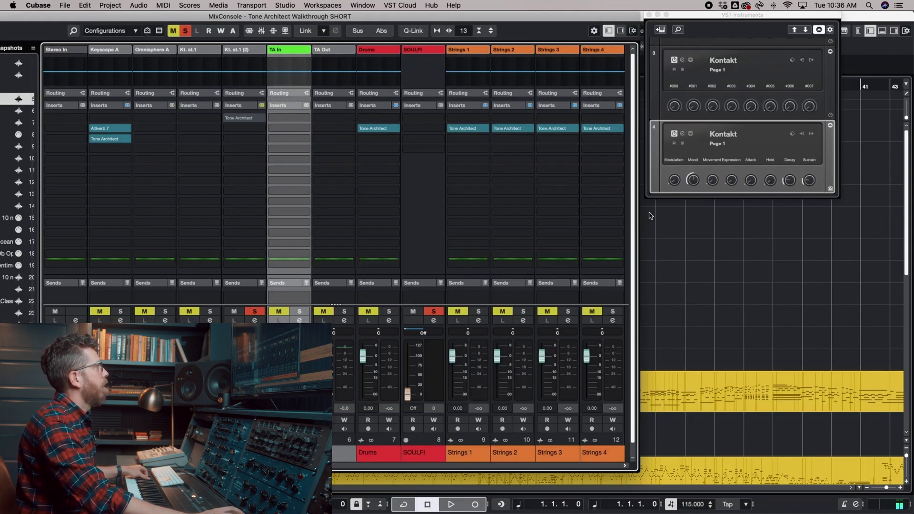
pyautogui.click(237, 117)
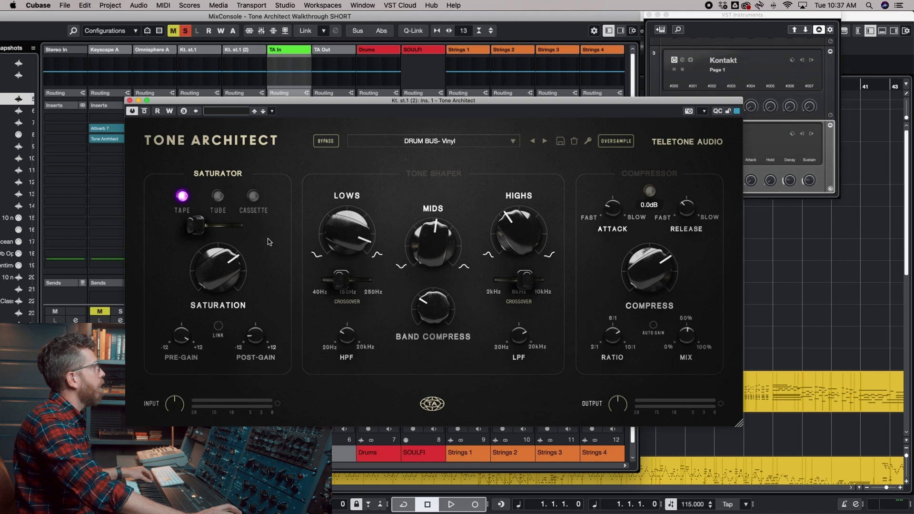
# Audition Tube and Cassette, return to Tape, then play with saturation pushed high and post-gain raised.
pyautogui.click(221, 238)
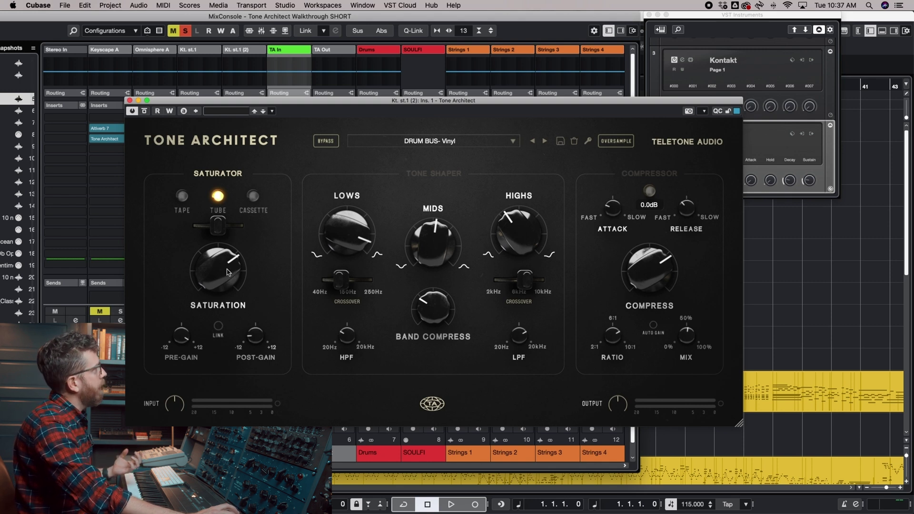
pyautogui.click(253, 197)
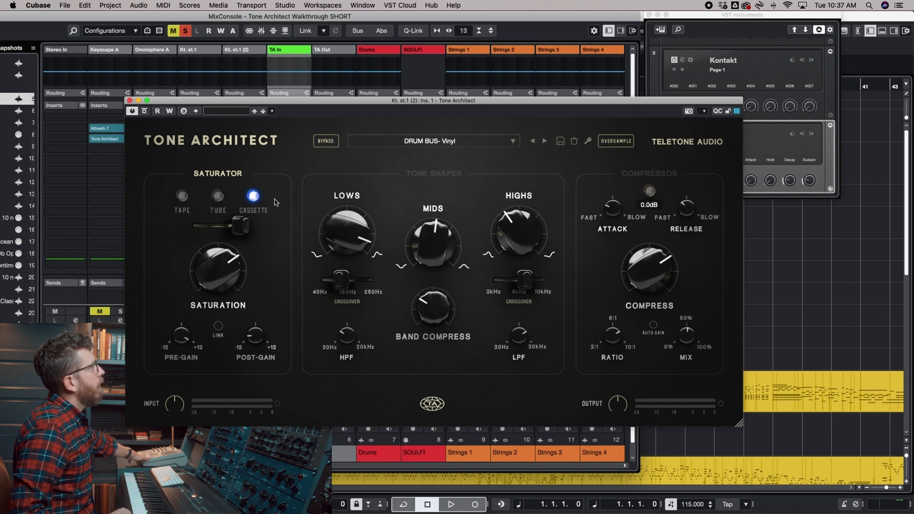
pyautogui.click(182, 196)
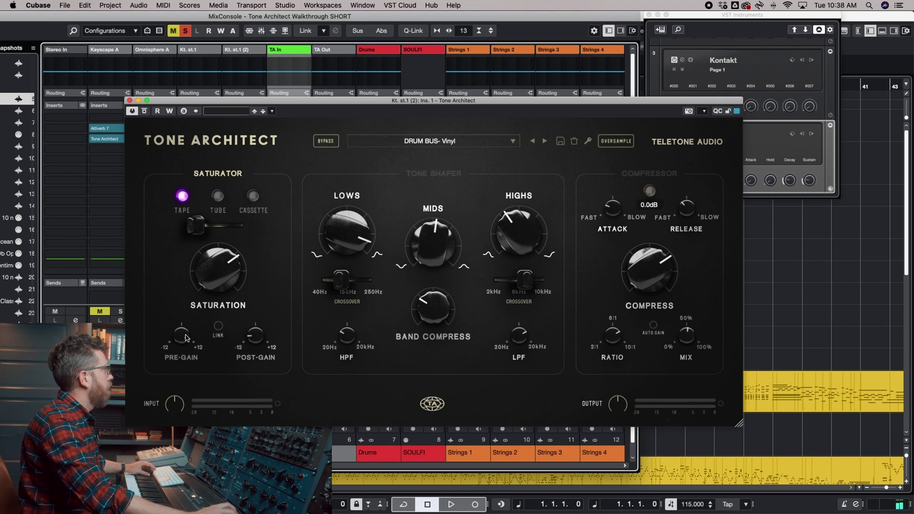
pyautogui.moveTo(222, 285); pyautogui.dragTo(230, 275)
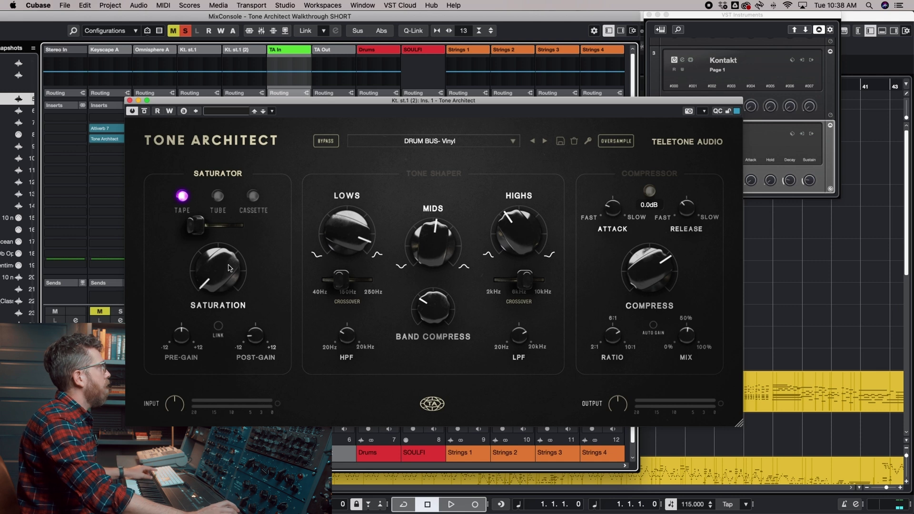
pyautogui.press('space')
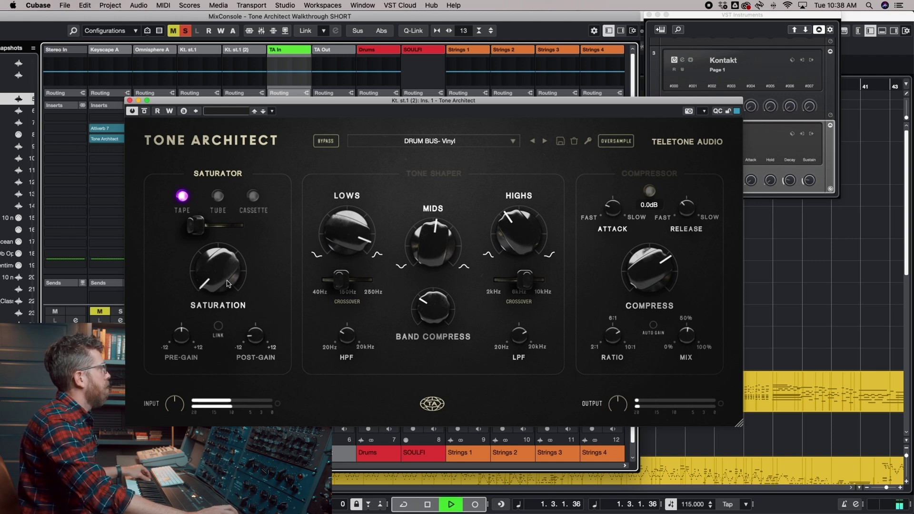
pyautogui.moveTo(224, 265); pyautogui.dragTo(229, 333)
pyautogui.moveTo(256, 335)
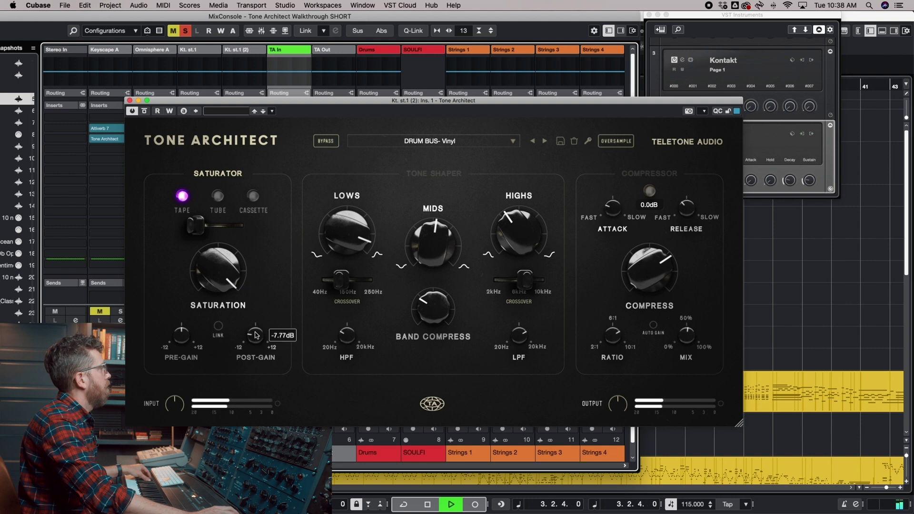
pyautogui.moveTo(256, 333); pyautogui.dragTo(256, 326)
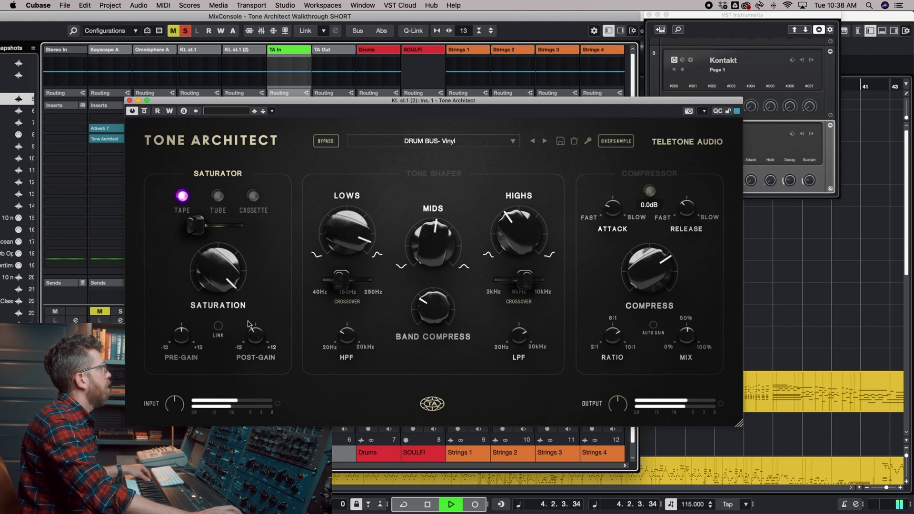
# Compare the saturator bypassed and active twice, then stop playback.
pyautogui.click(224, 174)
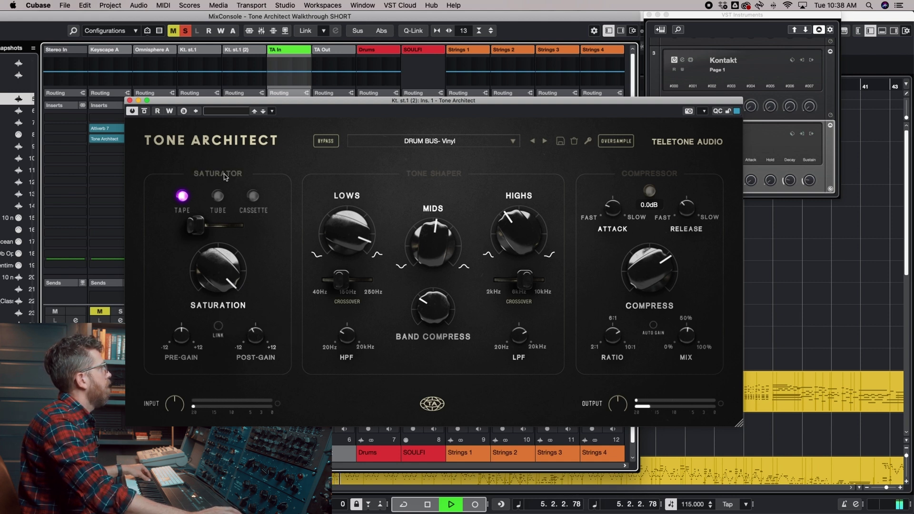
pyautogui.click(225, 175)
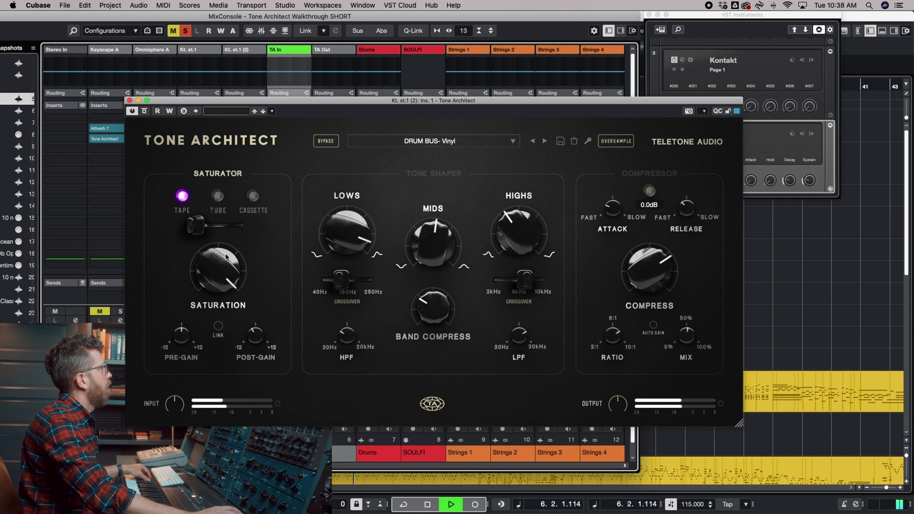
pyautogui.moveTo(253, 336)
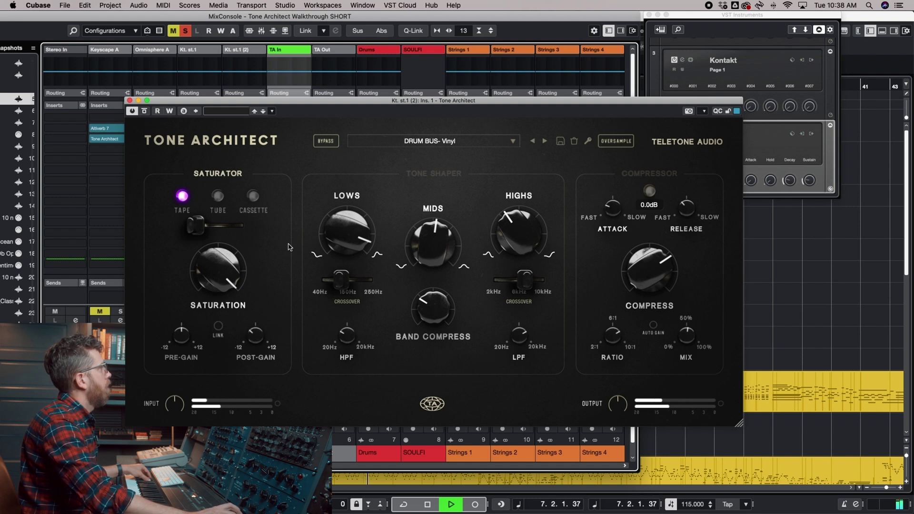
pyautogui.click(236, 174)
pyautogui.click(236, 174)
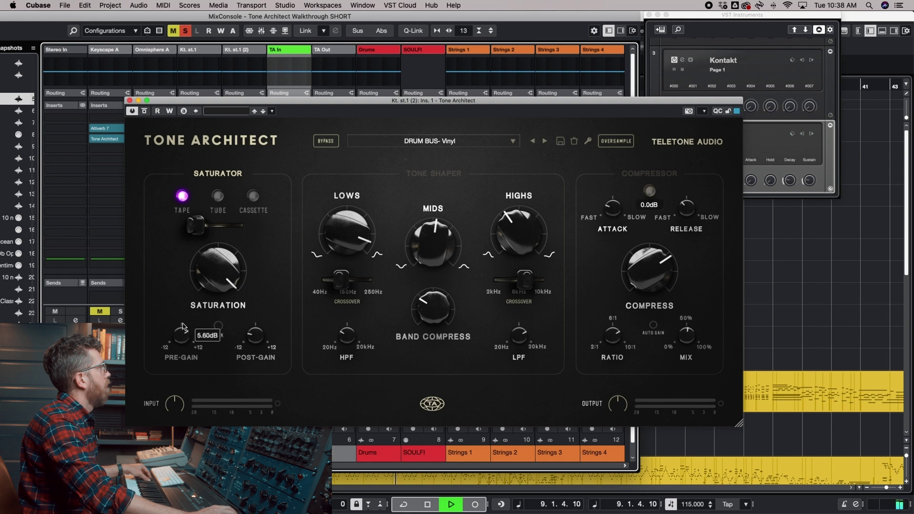
pyautogui.press('space')
# Try Tube mode with more saturation during playback, comparing the saturator bypassed and active.
pyautogui.click(219, 197)
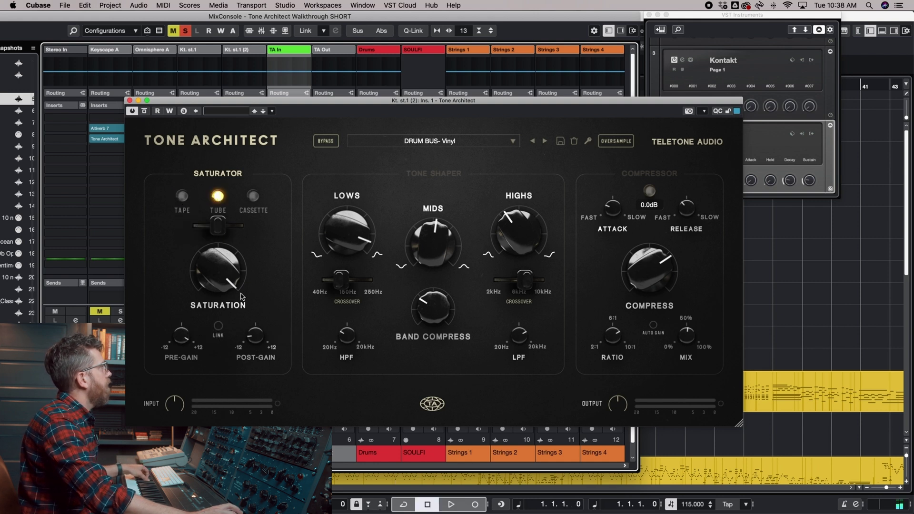
pyautogui.press('space')
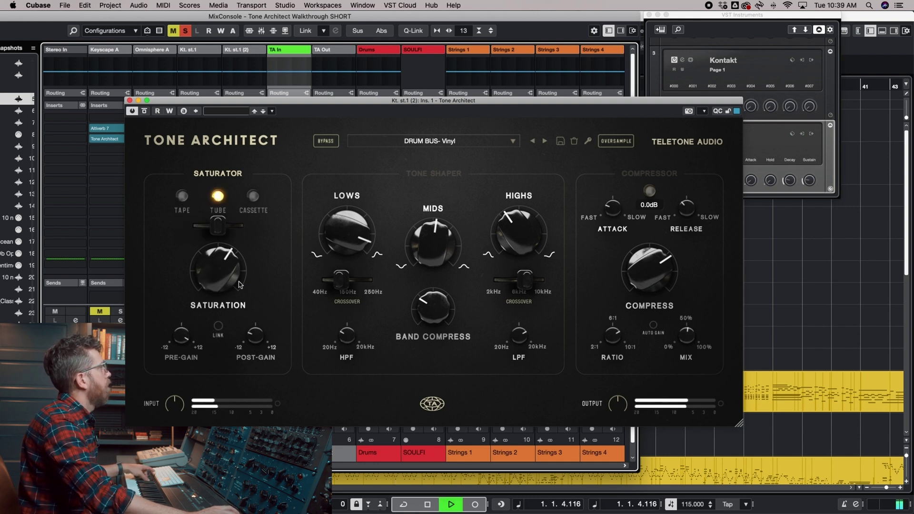
pyautogui.moveTo(258, 333)
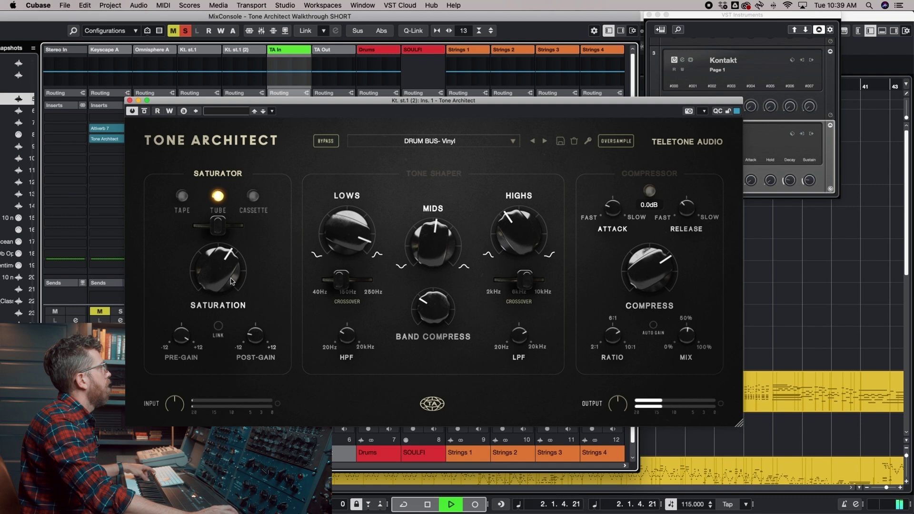
pyautogui.moveTo(225, 261); pyautogui.dragTo(232, 270)
pyautogui.click(222, 174)
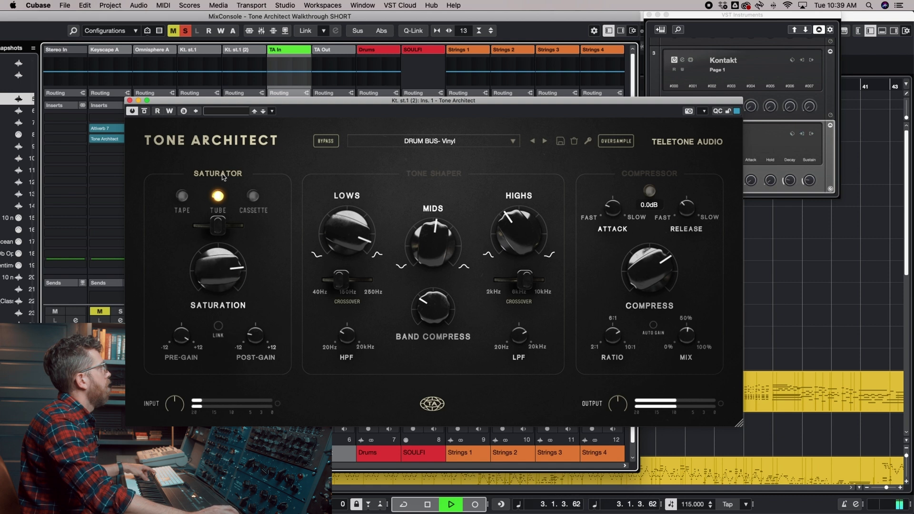
pyautogui.click(223, 176)
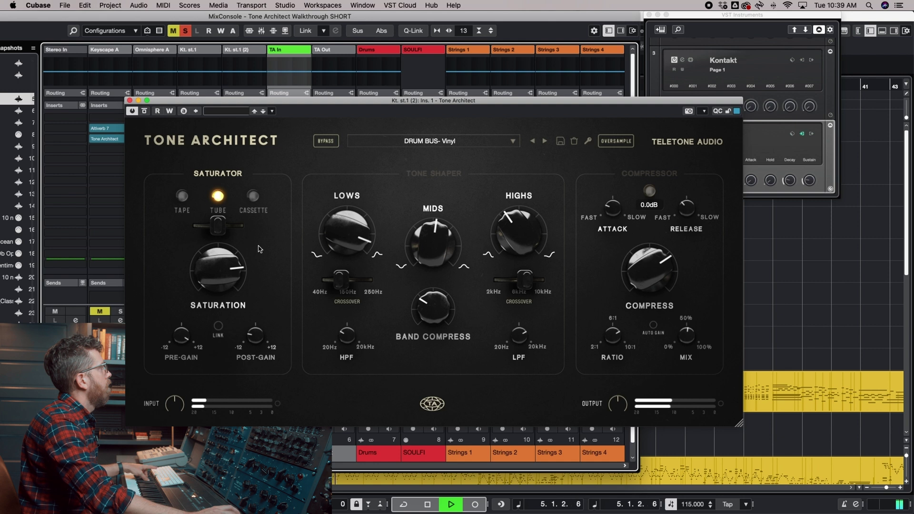
pyautogui.press('space')
# Switch to Cassette, lower saturation then raise it slightly, and drop post-gain to about -10.62 dB.
pyautogui.click(240, 226)
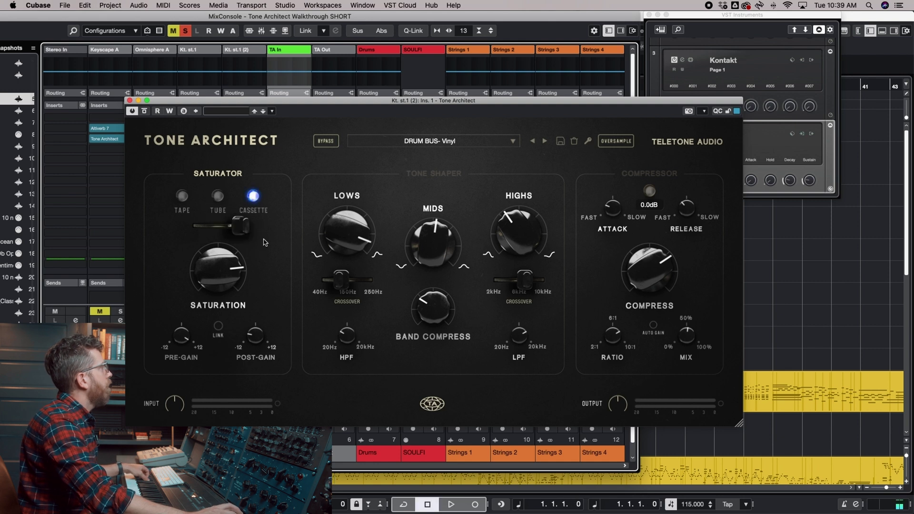
pyautogui.moveTo(218, 269); pyautogui.dragTo(216, 314)
pyautogui.press('space')
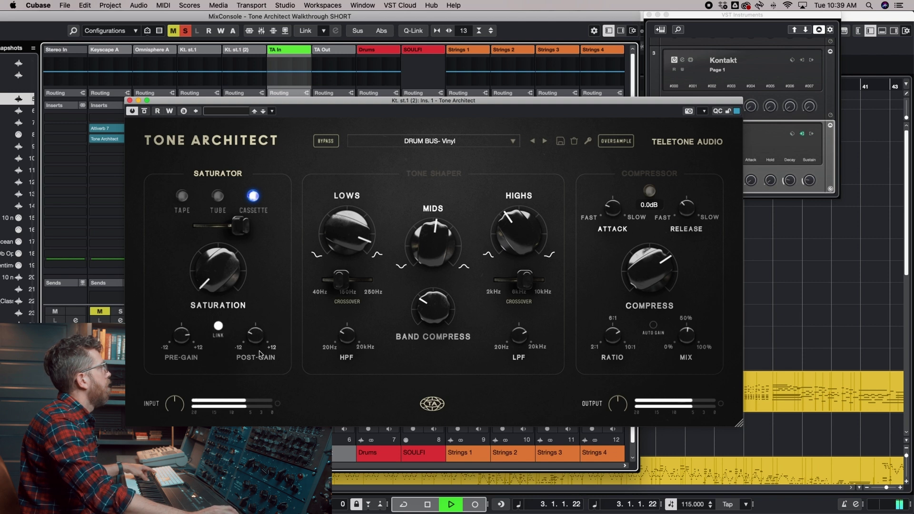
pyautogui.moveTo(227, 276); pyautogui.dragTo(225, 217)
pyautogui.moveTo(256, 335)
pyautogui.mouseDown()
pyautogui.moveTo(257, 354)
pyautogui.moveTo(253, 297)
pyautogui.moveTo(264, 332)
pyautogui.mouseUp()
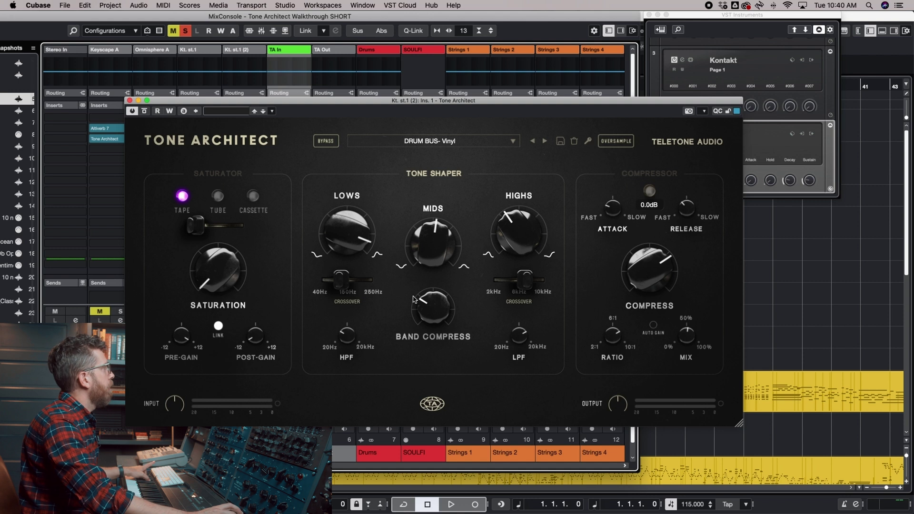
# Audition the sound and lower the lows crossover to 97Hz during playback.
pyautogui.press('space')
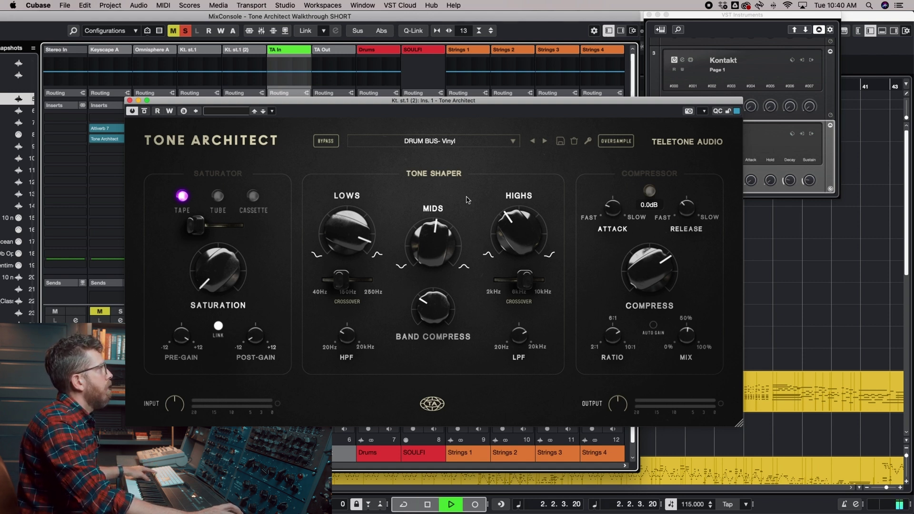
pyautogui.press('space')
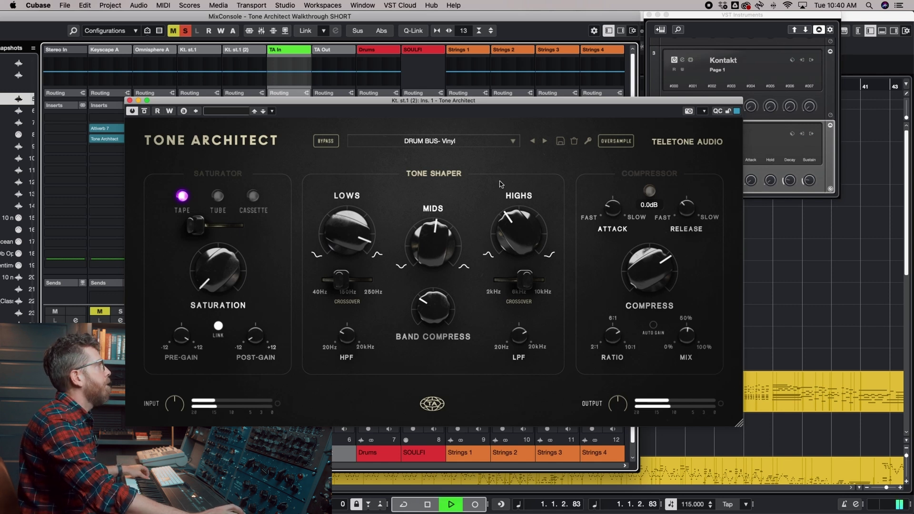
pyautogui.moveTo(343, 286)
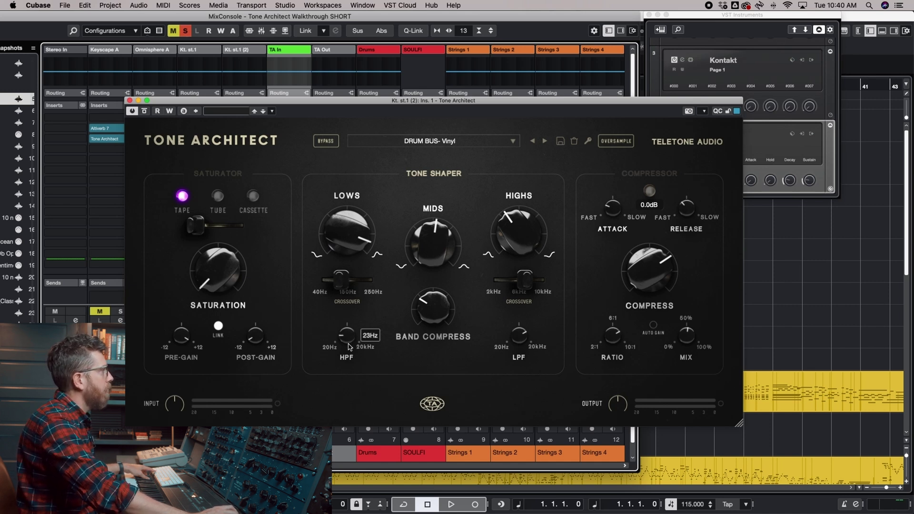
pyautogui.press('space')
pyautogui.moveTo(341, 281); pyautogui.dragTo(331, 286)
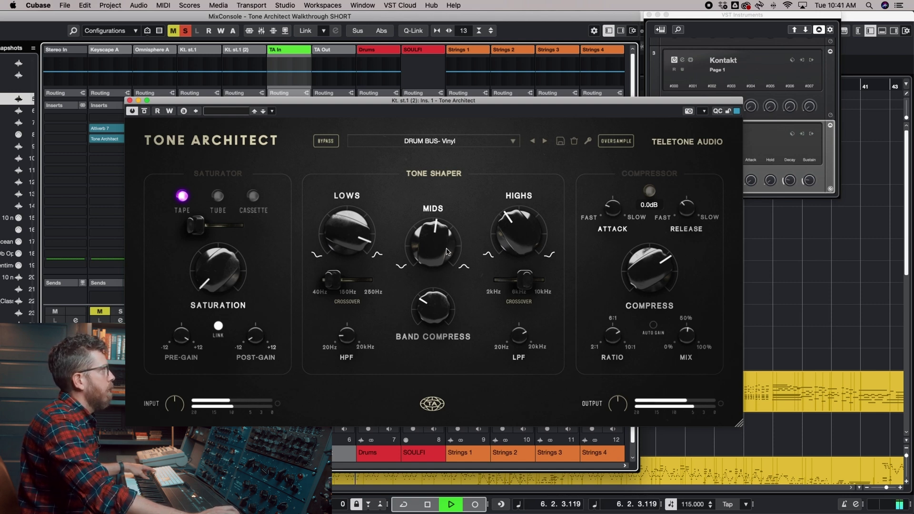
# Boost the mids band, re-enable the saturator, and restart playback.
pyautogui.moveTo(446, 251); pyautogui.dragTo(444, 234)
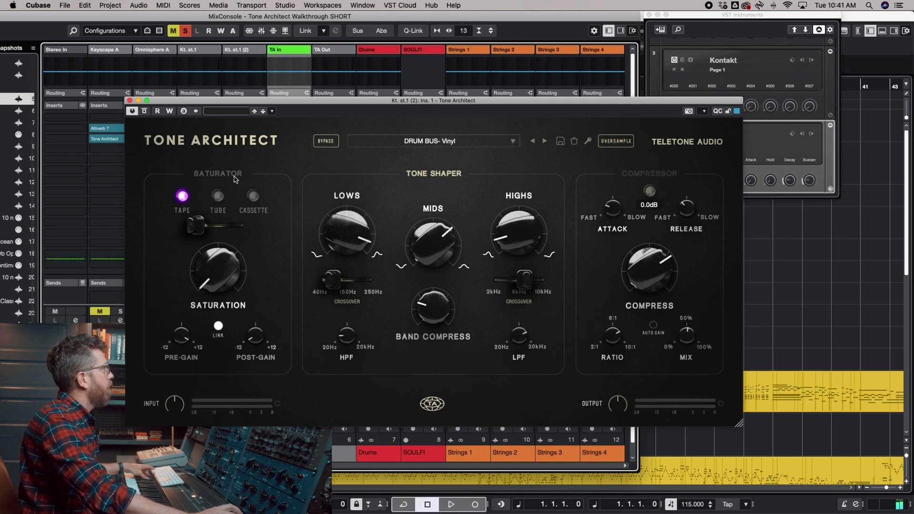
pyautogui.click(233, 175)
pyautogui.press('space')
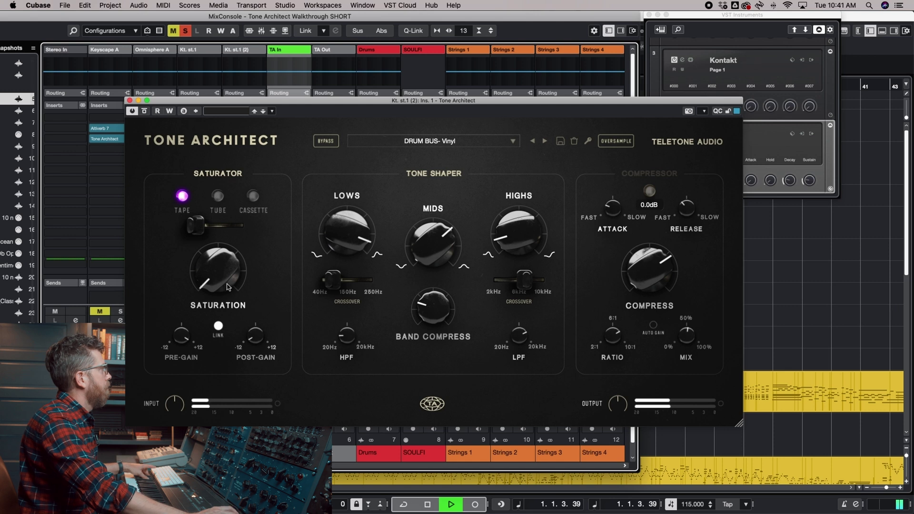
# Raise the saturation to a strong setting, then A/B the saturator and tone shaper sections.
pyautogui.moveTo(227, 287); pyautogui.dragTo(212, 245)
pyautogui.click(235, 174)
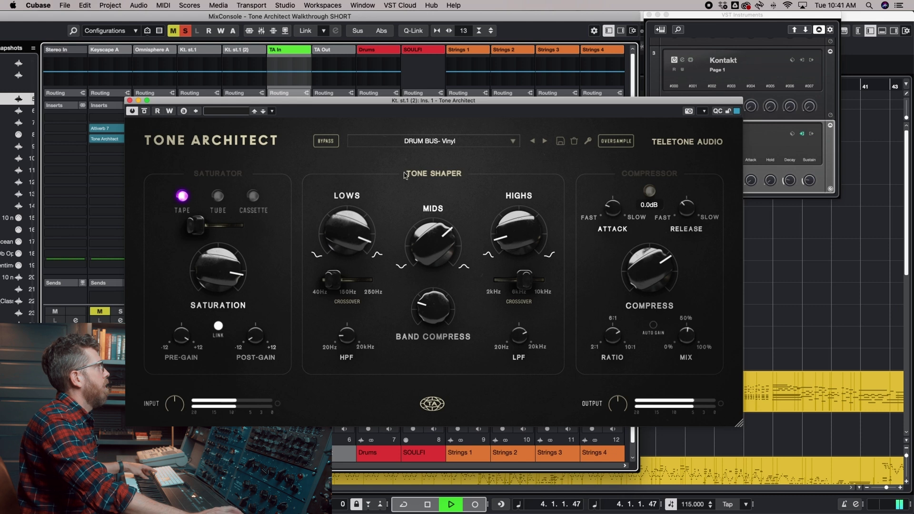
pyautogui.click(434, 174)
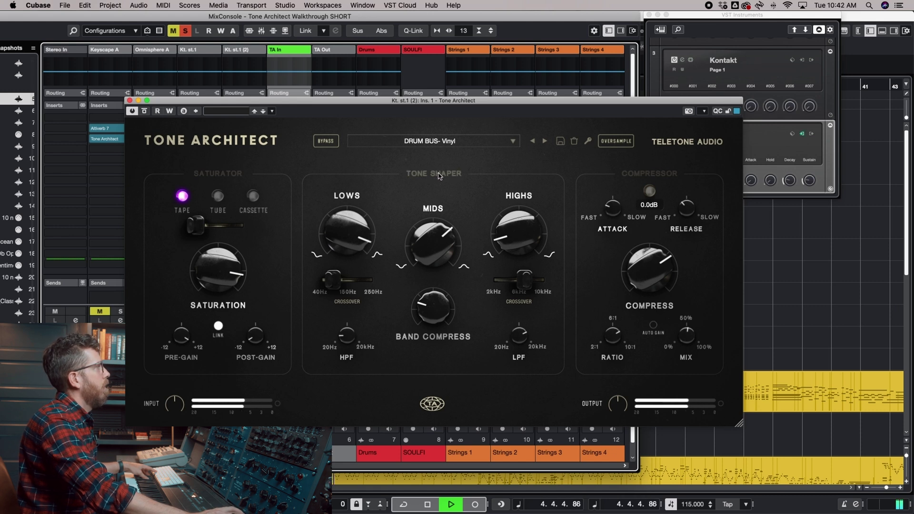
pyautogui.click(438, 175)
pyautogui.click(233, 175)
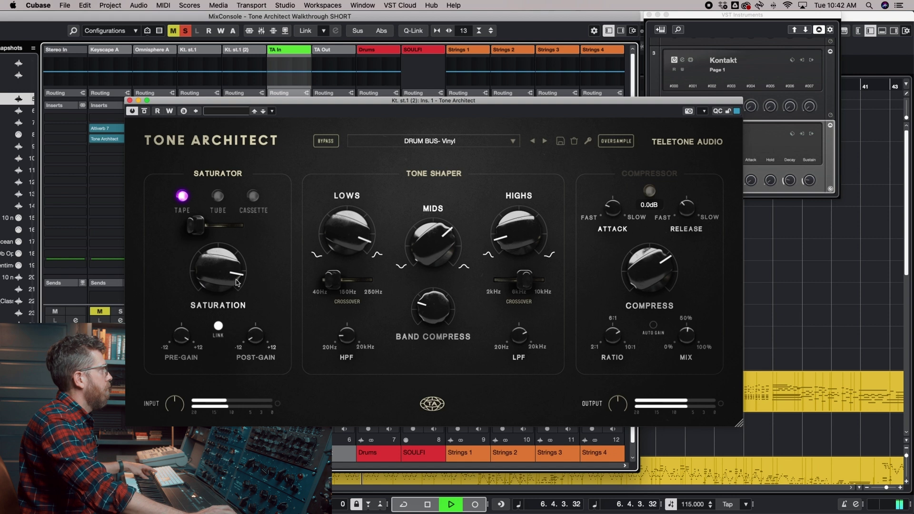
# Back the saturation off slightly, fine-tune the pre-gain, and stop playback at the start.
pyautogui.moveTo(237, 282); pyautogui.dragTo(240, 286)
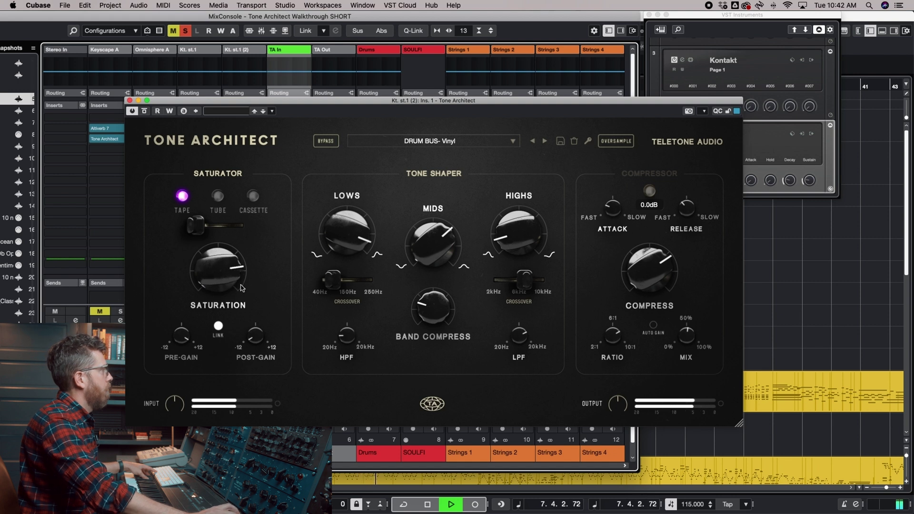
pyautogui.moveTo(188, 342); pyautogui.dragTo(188, 339)
pyautogui.press('space')
# Enable the compressor during playback, adjust compression and mix, and turn on auto gain.
pyautogui.click(649, 174)
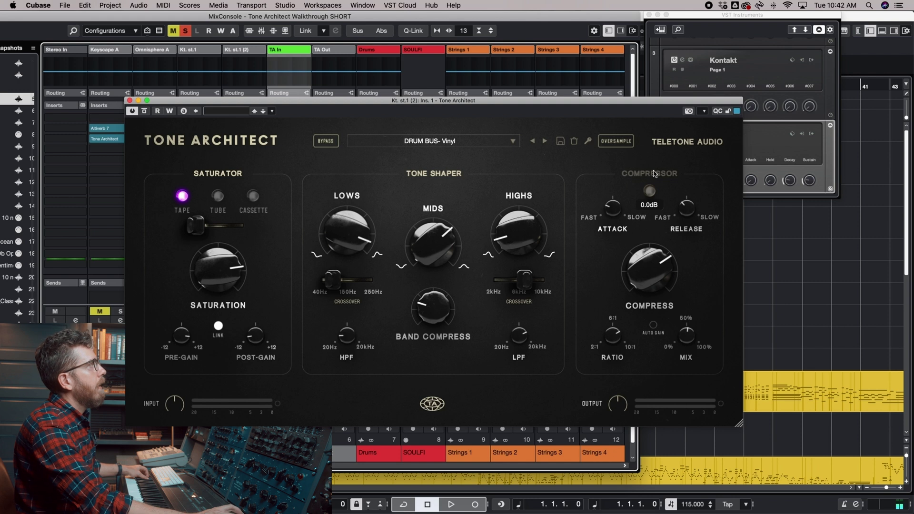
pyautogui.moveTo(611, 210)
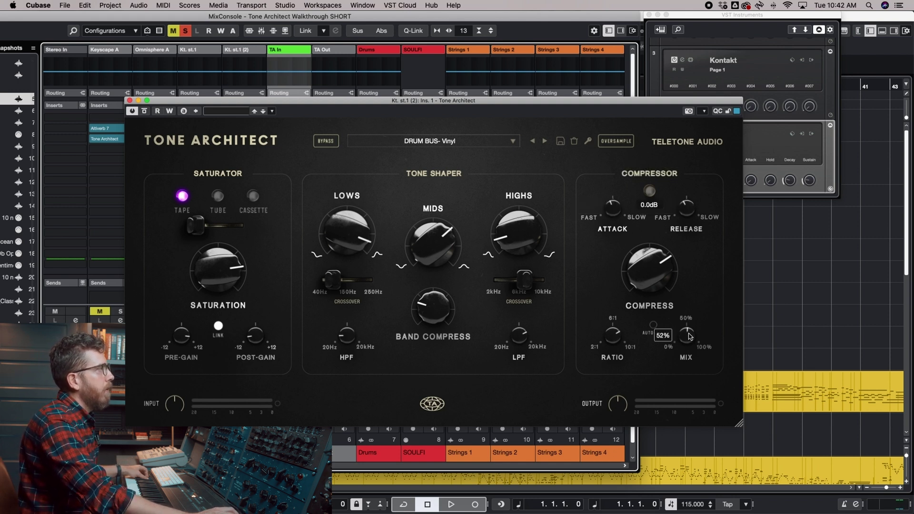
pyautogui.press('space')
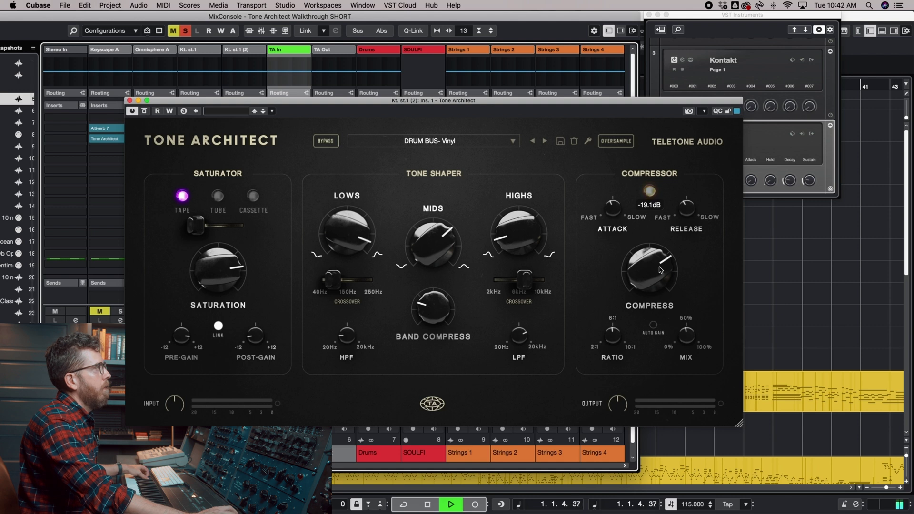
pyautogui.moveTo(660, 269); pyautogui.dragTo(660, 281)
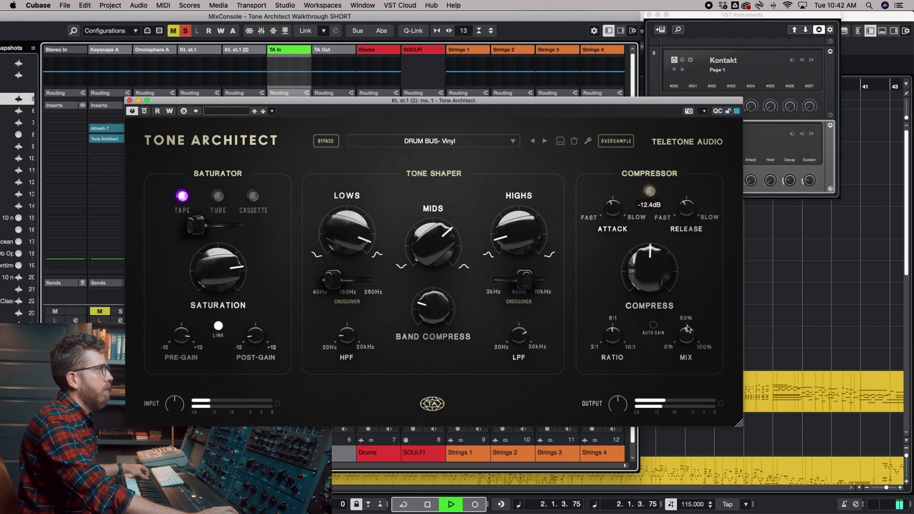
pyautogui.moveTo(692, 338); pyautogui.dragTo(692, 334)
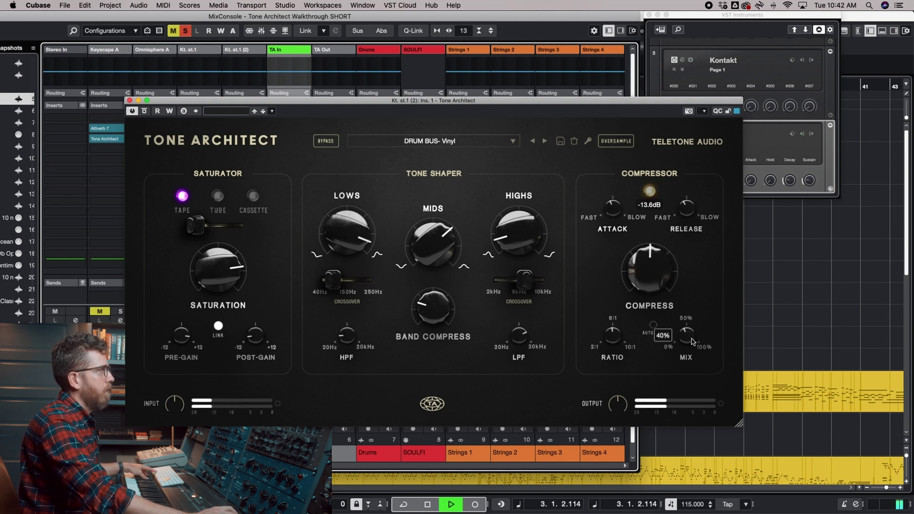
pyautogui.moveTo(661, 281)
pyautogui.mouseDown()
pyautogui.moveTo(660, 257)
pyautogui.moveTo(661, 264)
pyautogui.mouseUp()
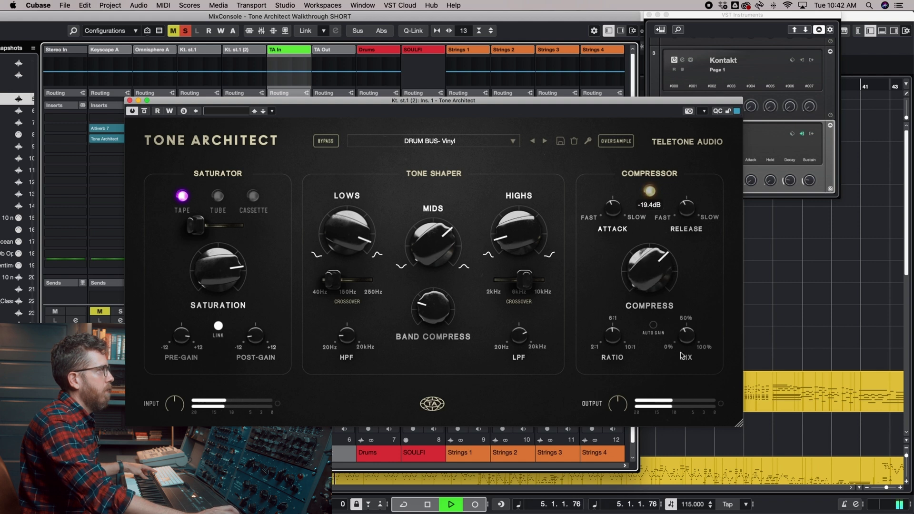
pyautogui.click(653, 327)
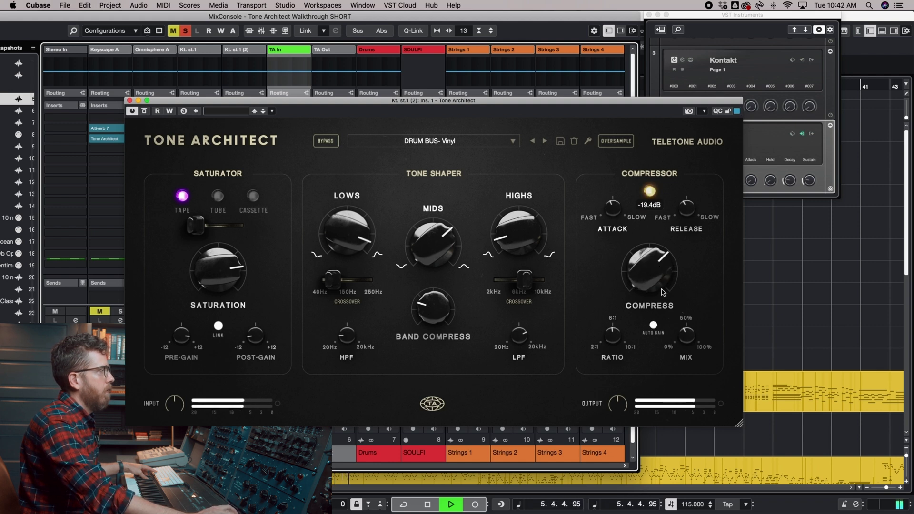
pyautogui.moveTo(690, 334); pyautogui.dragTo(692, 337)
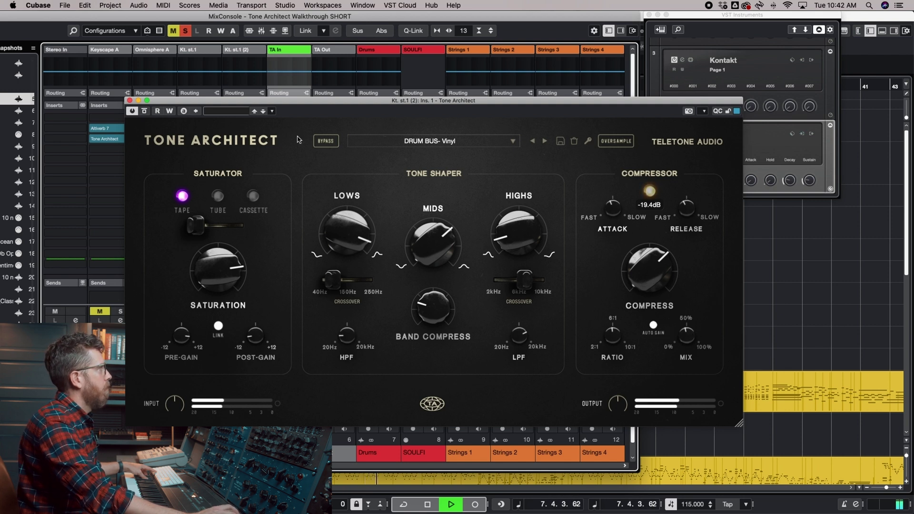
# A/B the whole plugin while settling the compression at a moderate amount, about 14 dB reduction.
pyautogui.click(327, 141)
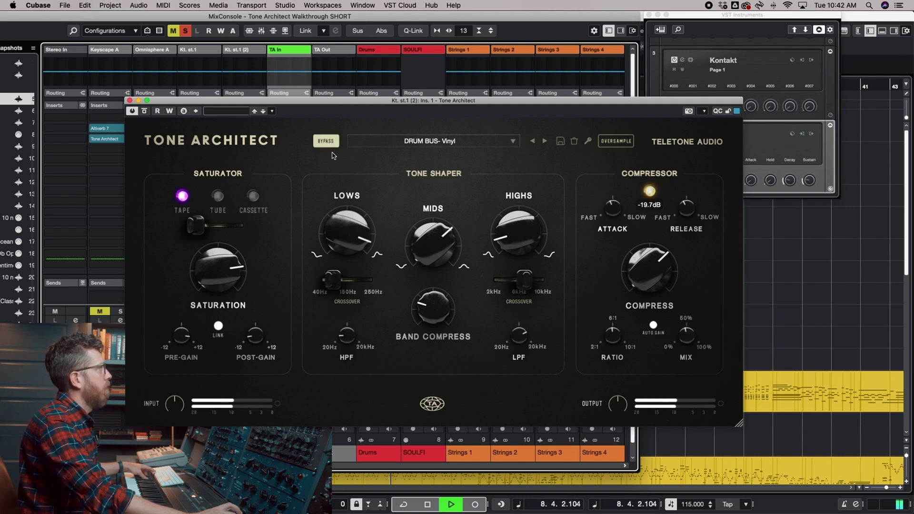
pyautogui.click(326, 142)
pyautogui.moveTo(655, 269); pyautogui.dragTo(656, 287)
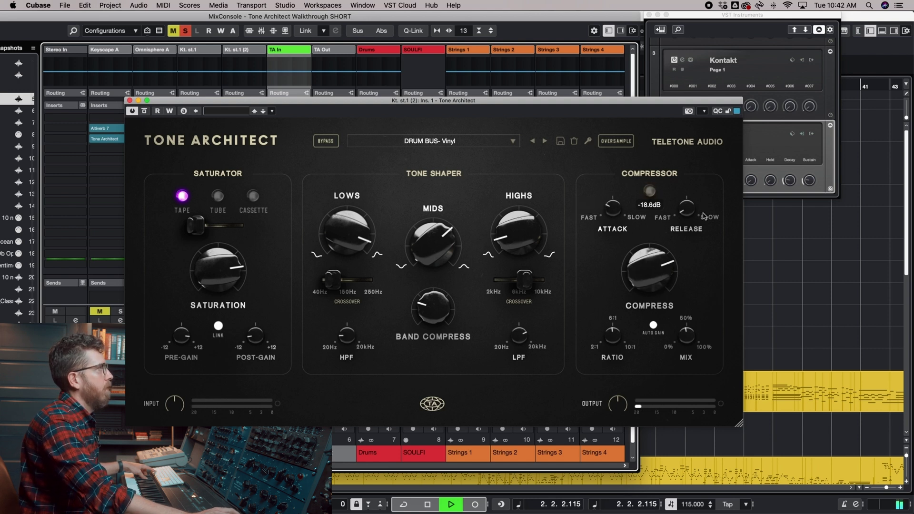
pyautogui.moveTo(652, 268); pyautogui.dragTo(660, 282)
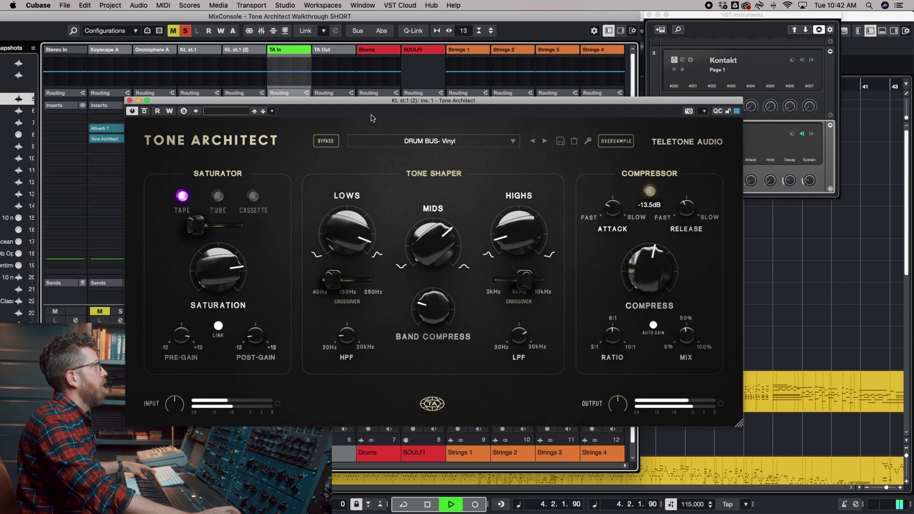
pyautogui.click(332, 143)
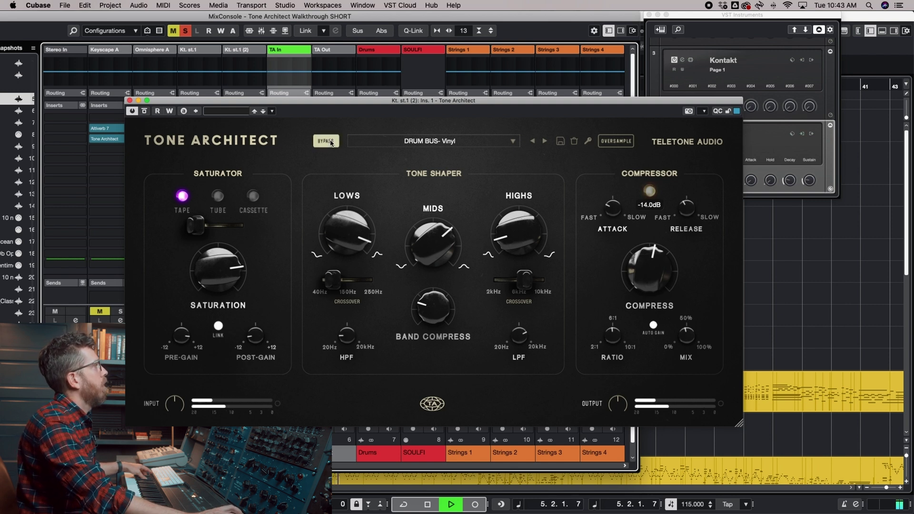
pyautogui.click(332, 143)
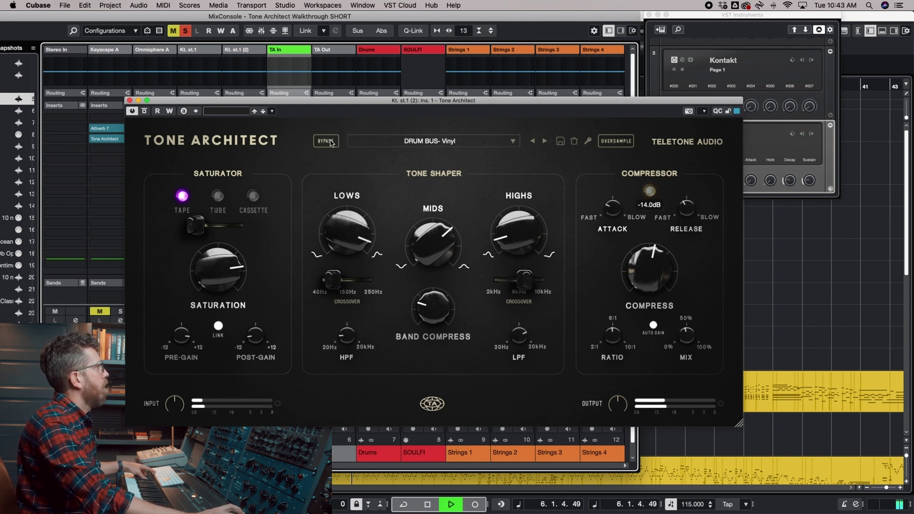
# Pull the lows crossover down to roughly 55 Hz, trim the lows band, and stop playback.
pyautogui.moveTo(331, 280); pyautogui.dragTo(326, 282)
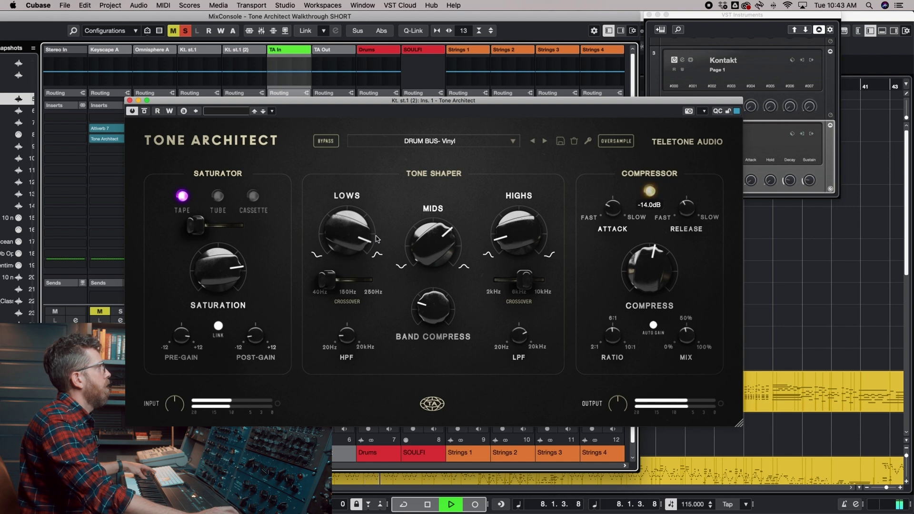
pyautogui.moveTo(355, 232); pyautogui.dragTo(357, 240)
pyautogui.press('space')
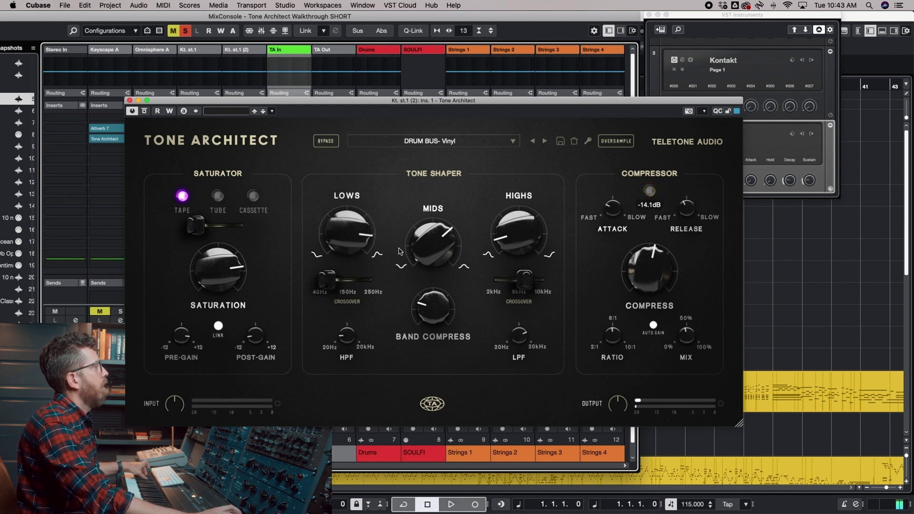